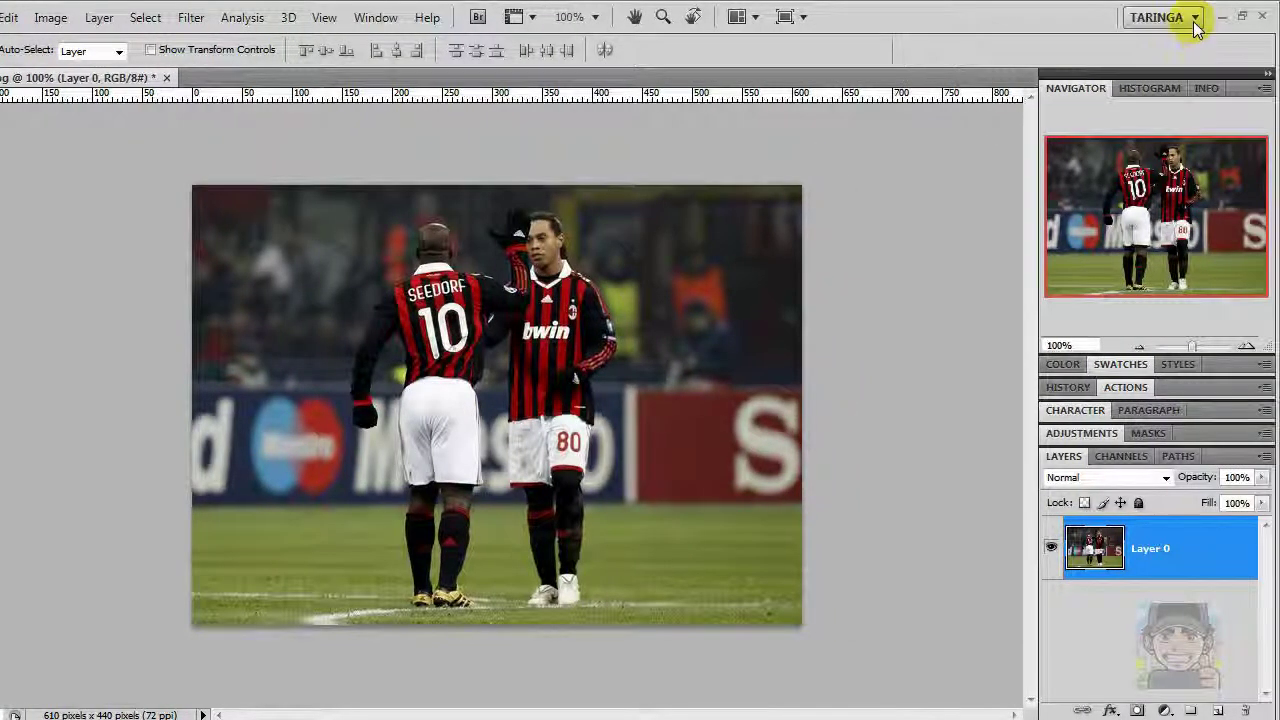
Switch Photoshop to the other saved custom workspace and confirm applying it.
click(1195, 17)
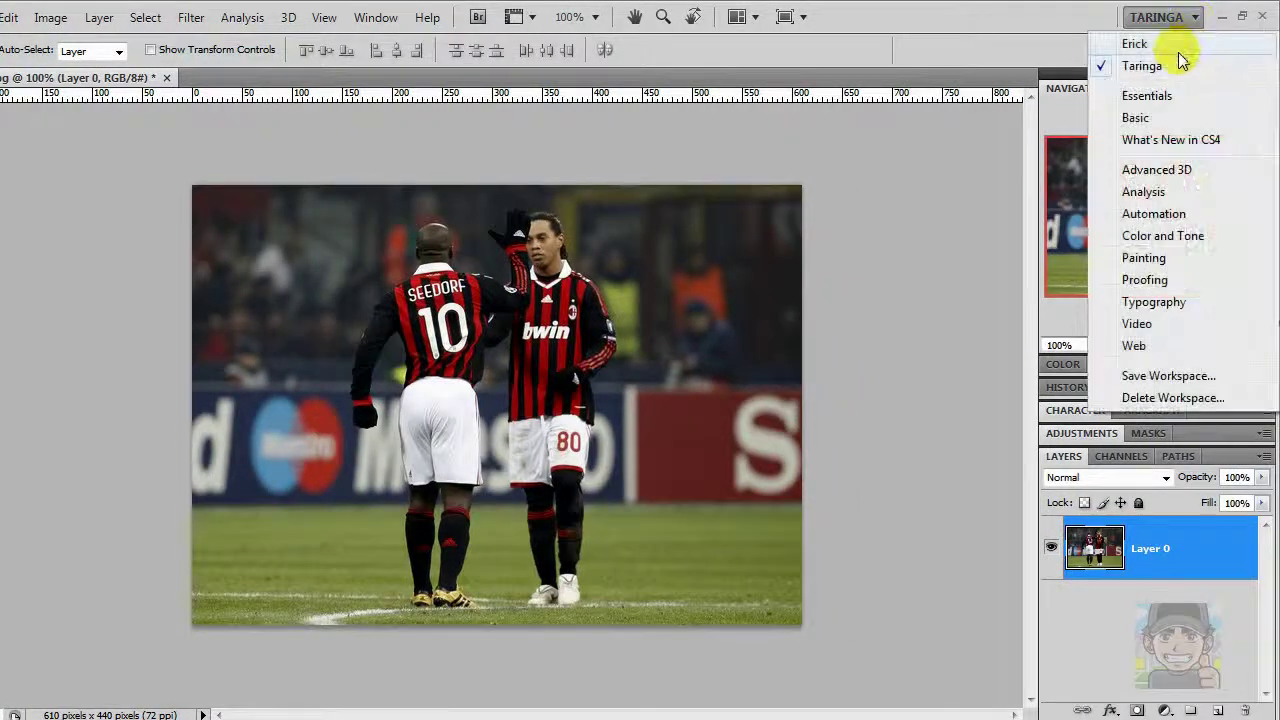
click(1170, 44)
click(556, 306)
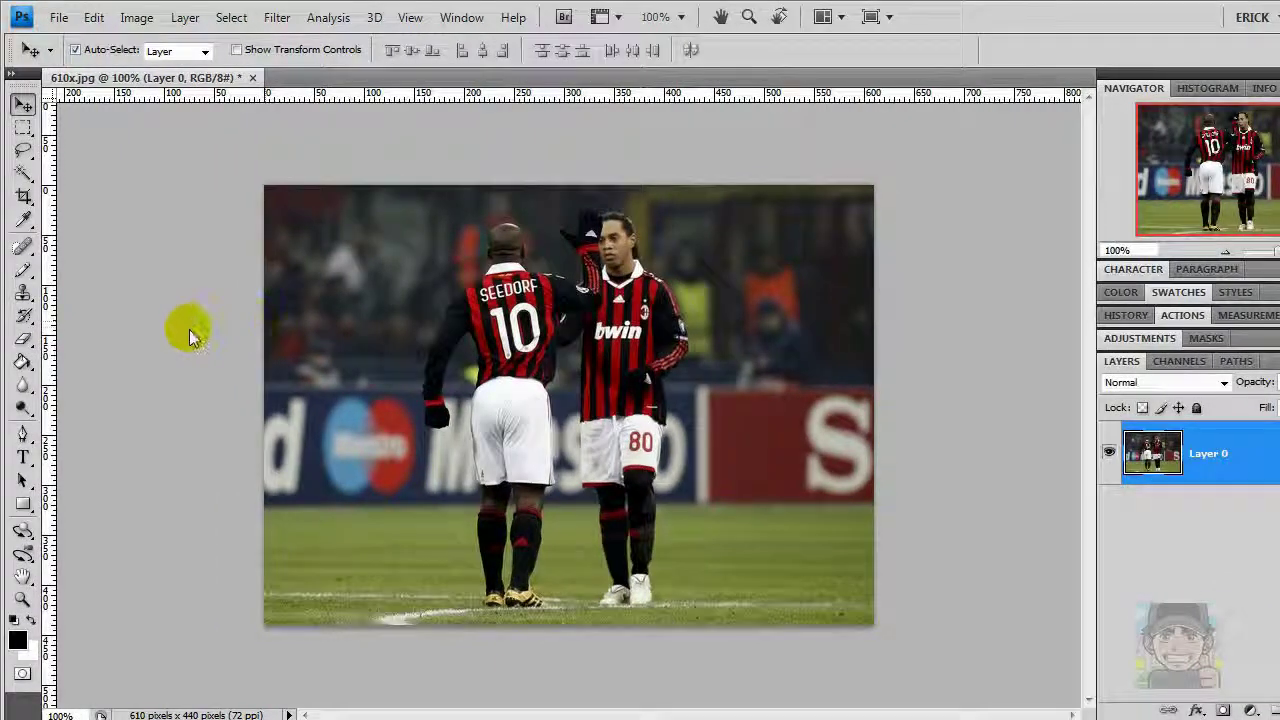
With the freehand Lasso, trace around the left player and partway around the right player's legs.
click(24, 151)
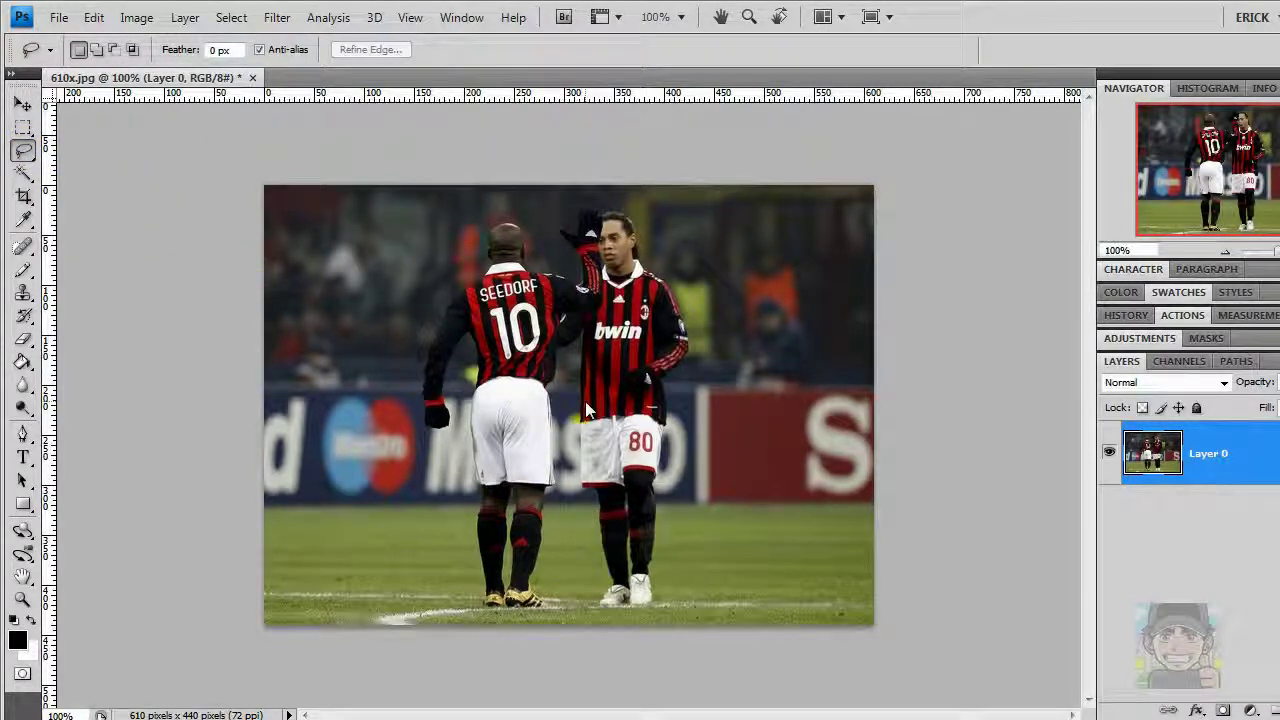
drag(368, 413, 643, 452)
click(24, 150)
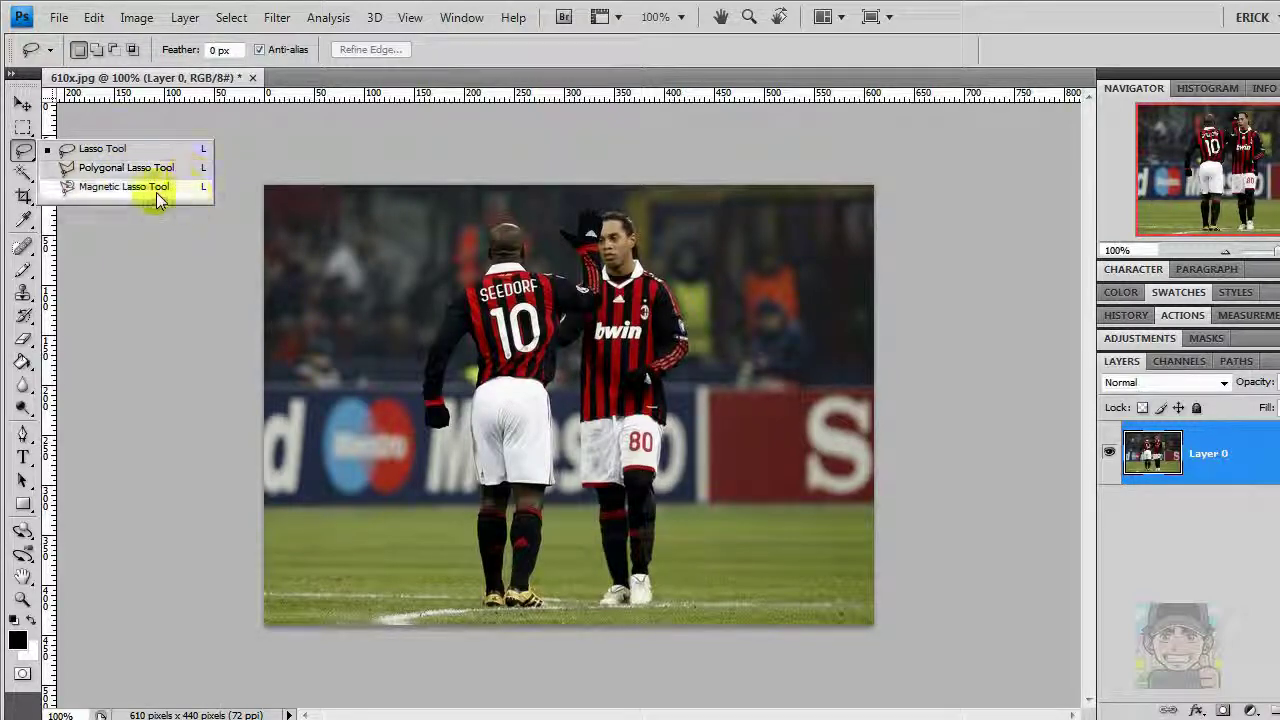
click(116, 154)
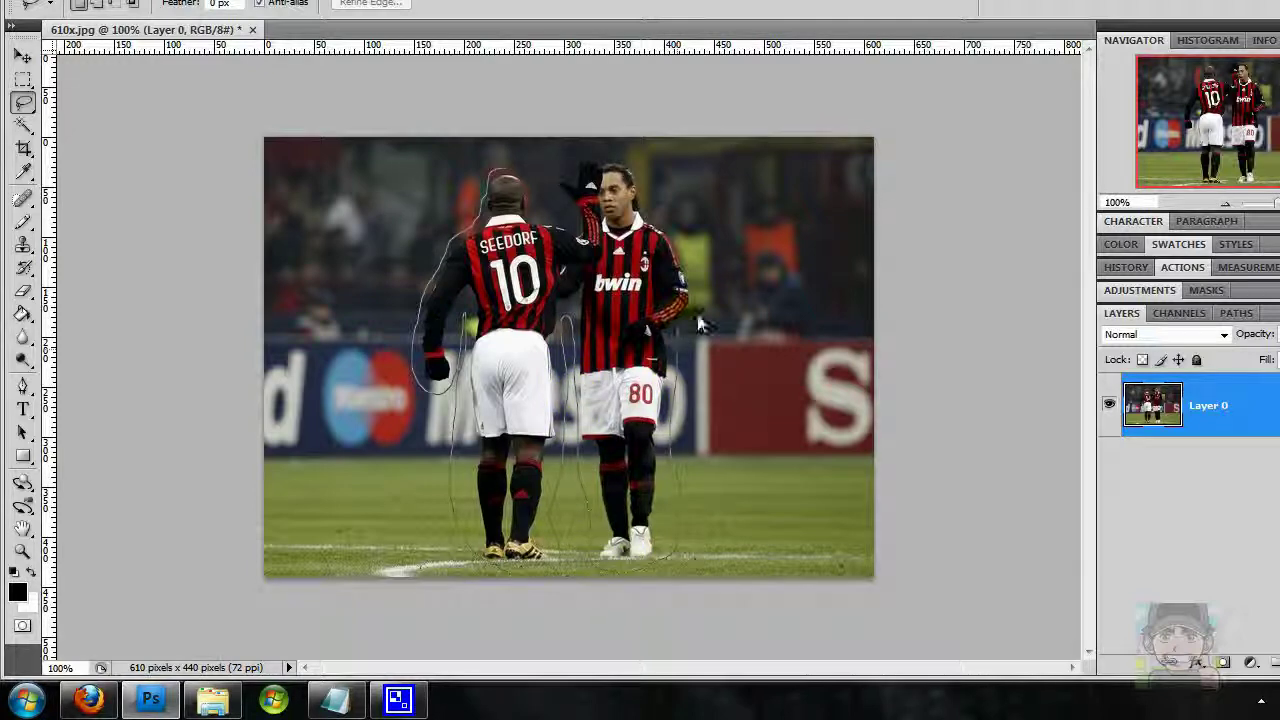
Continue the lasso path over the players' heads and close it at the start point.
mouse_move(663, 215)
mouse_down()
mouse_move(630, 158)
mouse_move(585, 160)
mouse_up()
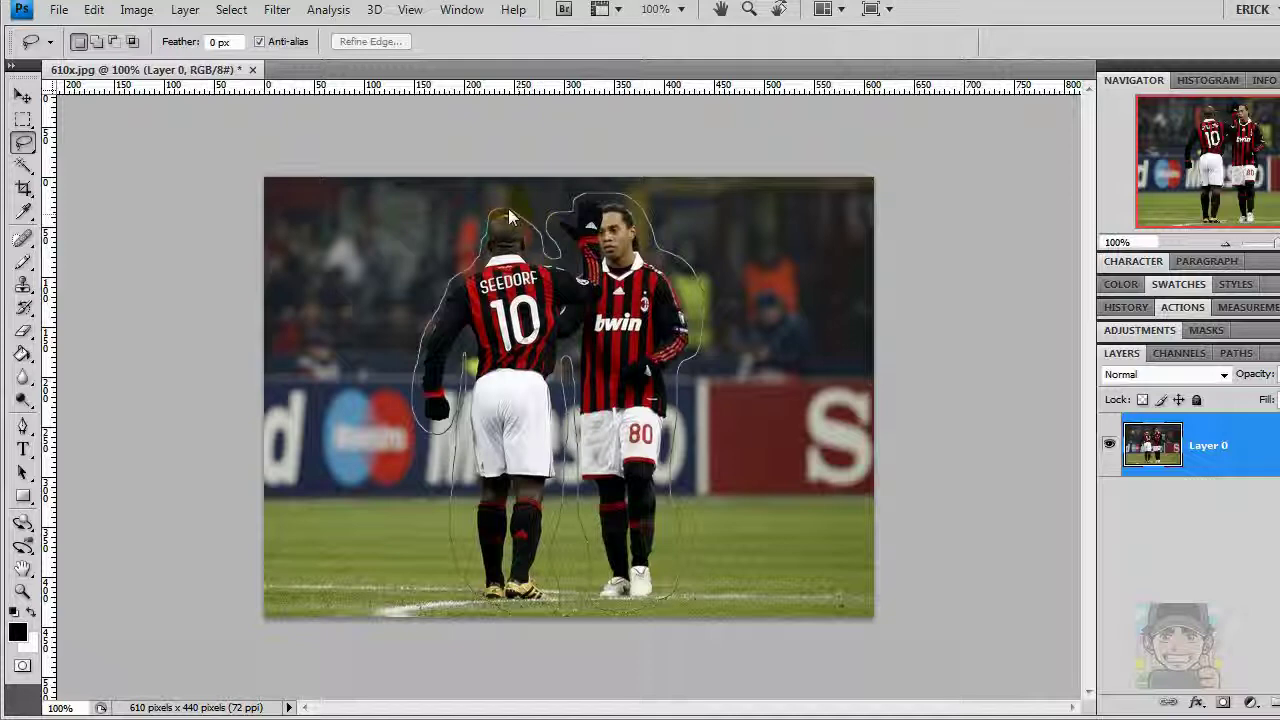
drag(505, 217, 503, 215)
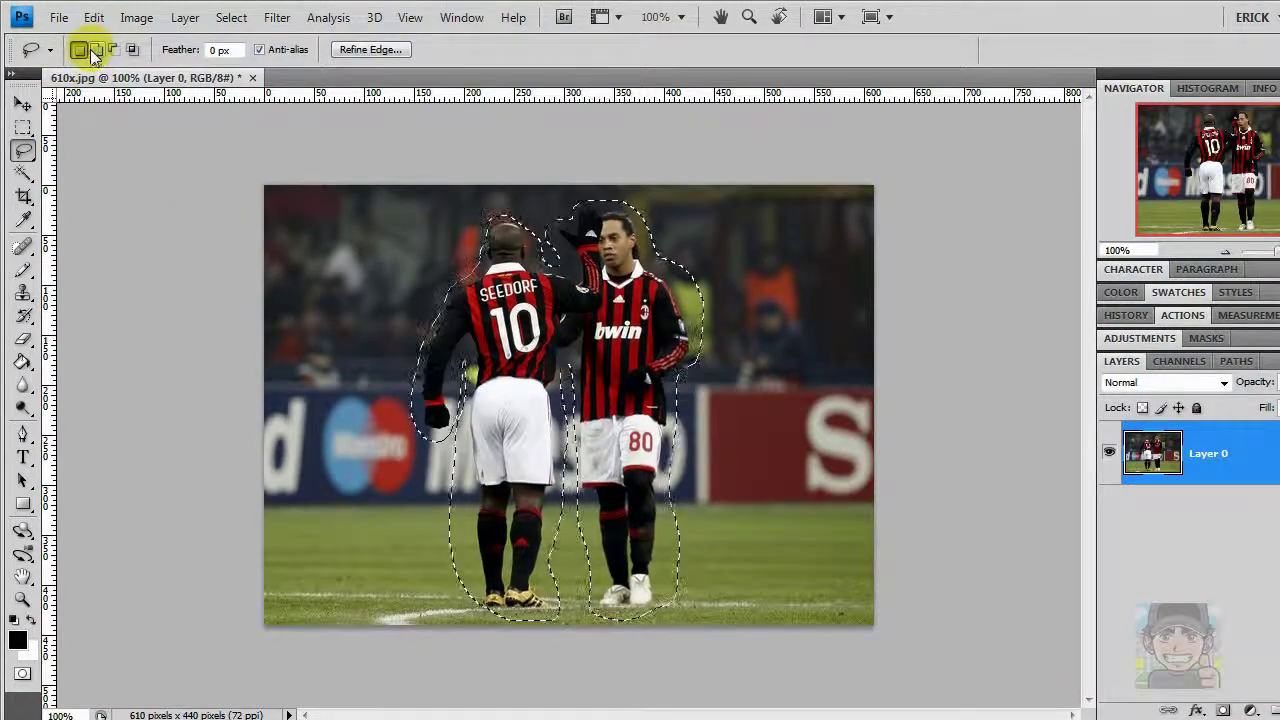
click(24, 126)
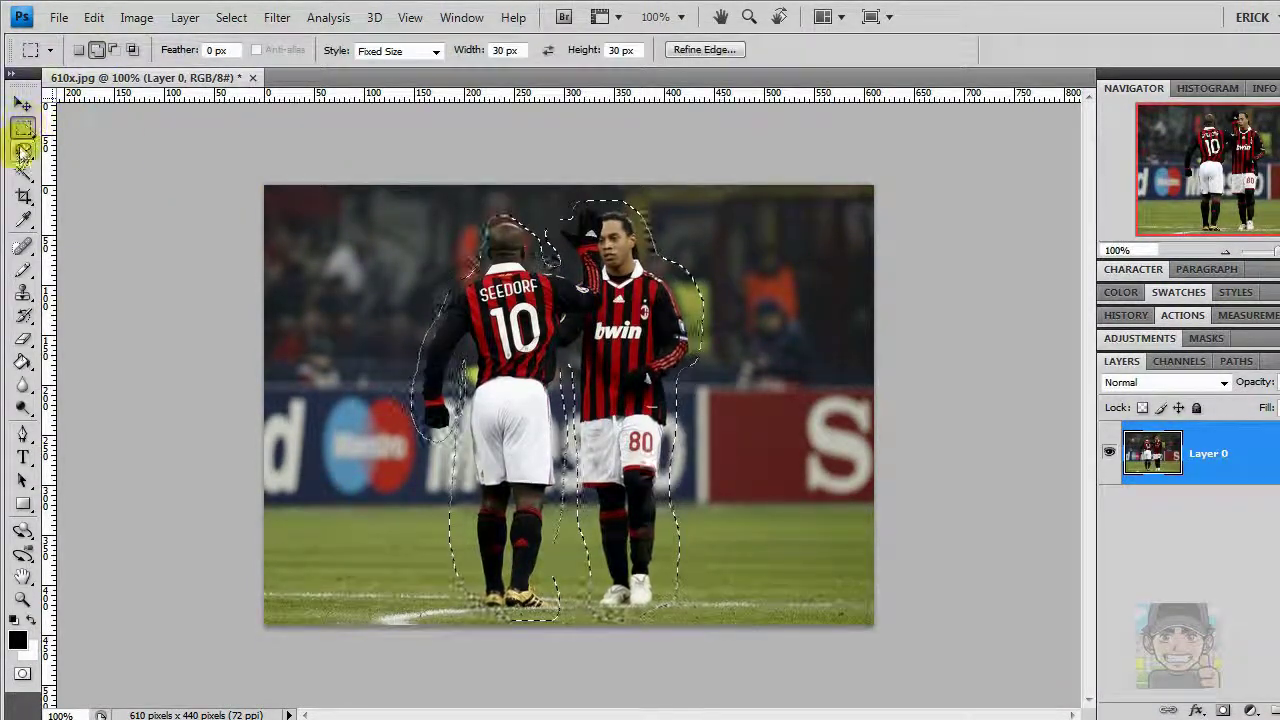
click(24, 148)
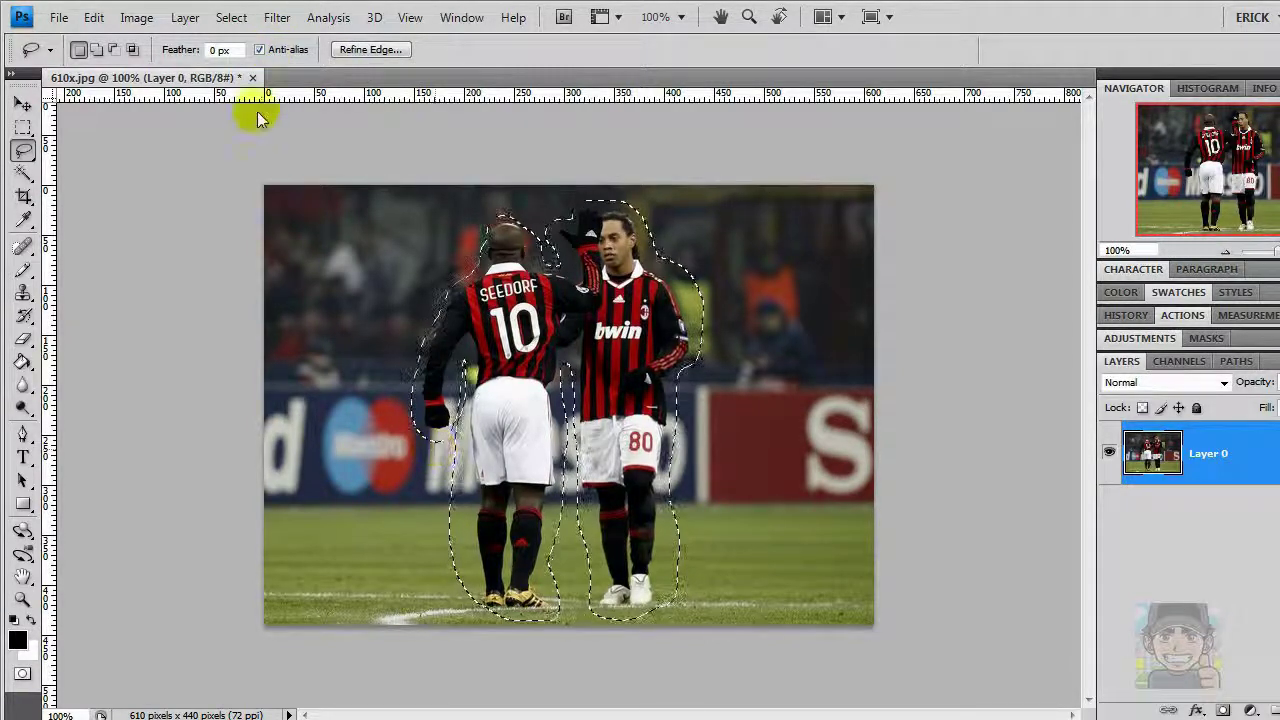
Preview the selection in Refine Edge as mask, on black, red overlay and dashed border, then close it.
click(366, 50)
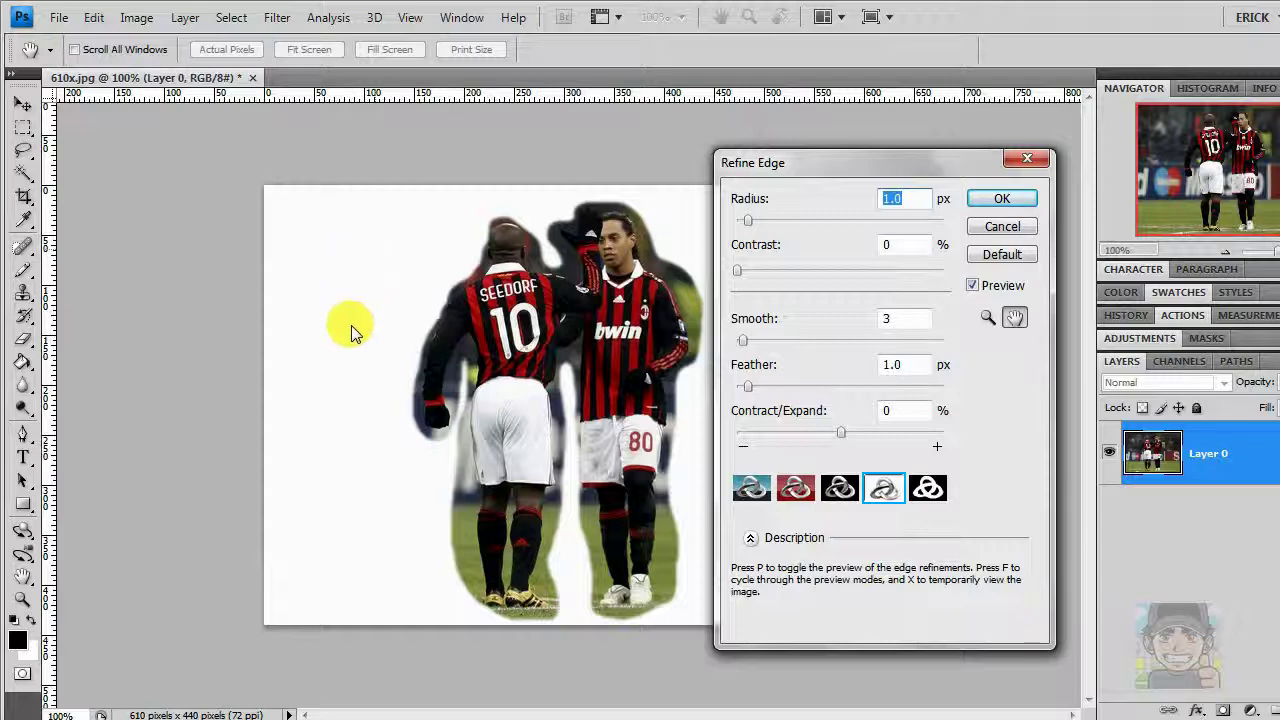
click(925, 490)
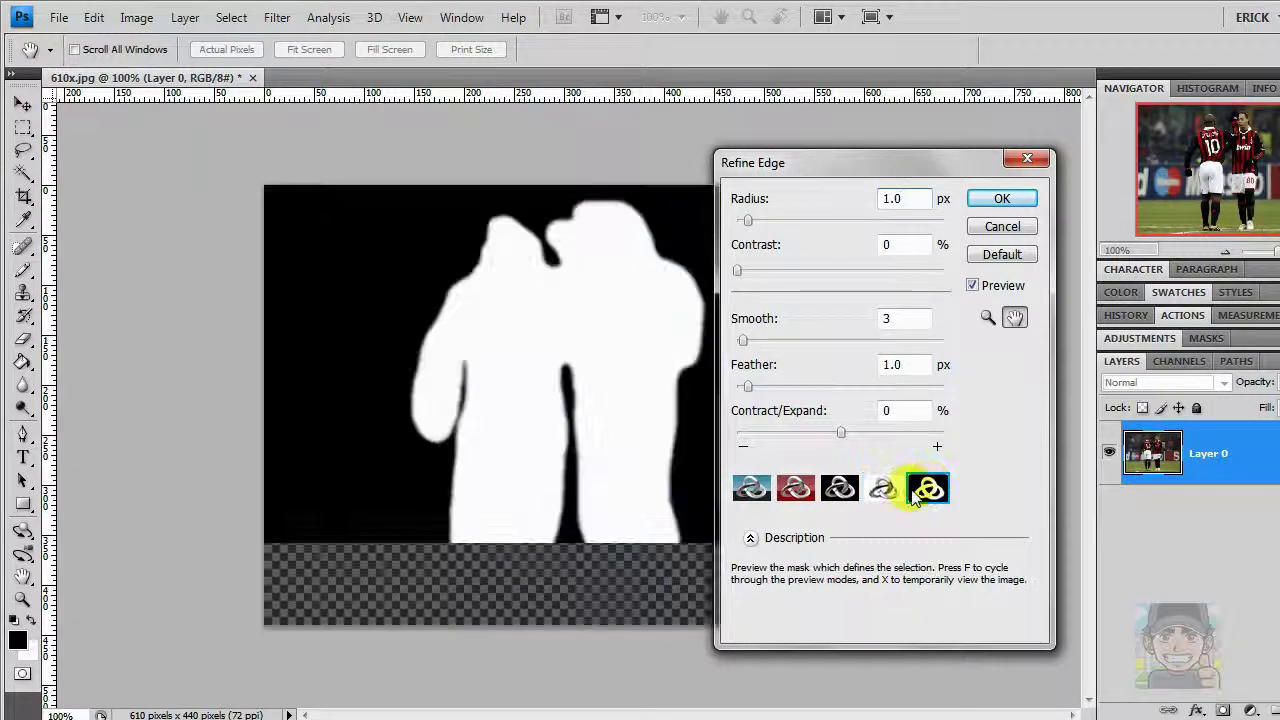
click(838, 488)
click(799, 494)
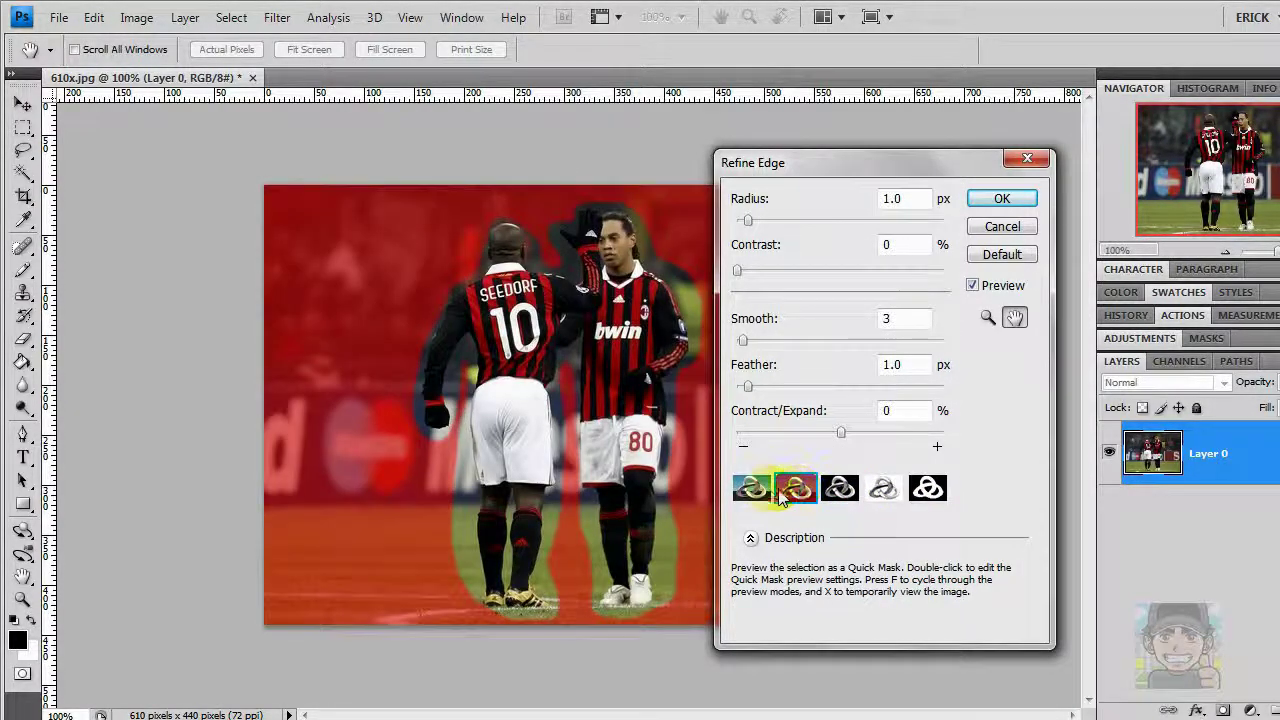
click(751, 490)
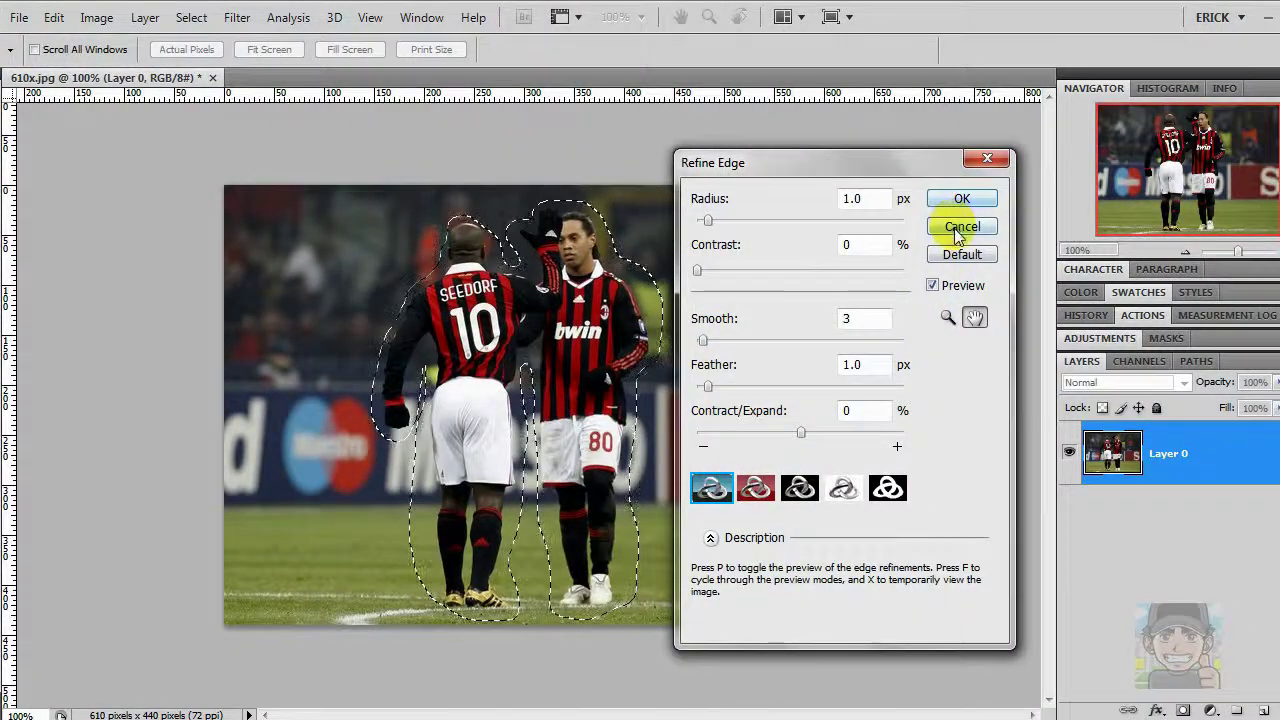
click(958, 201)
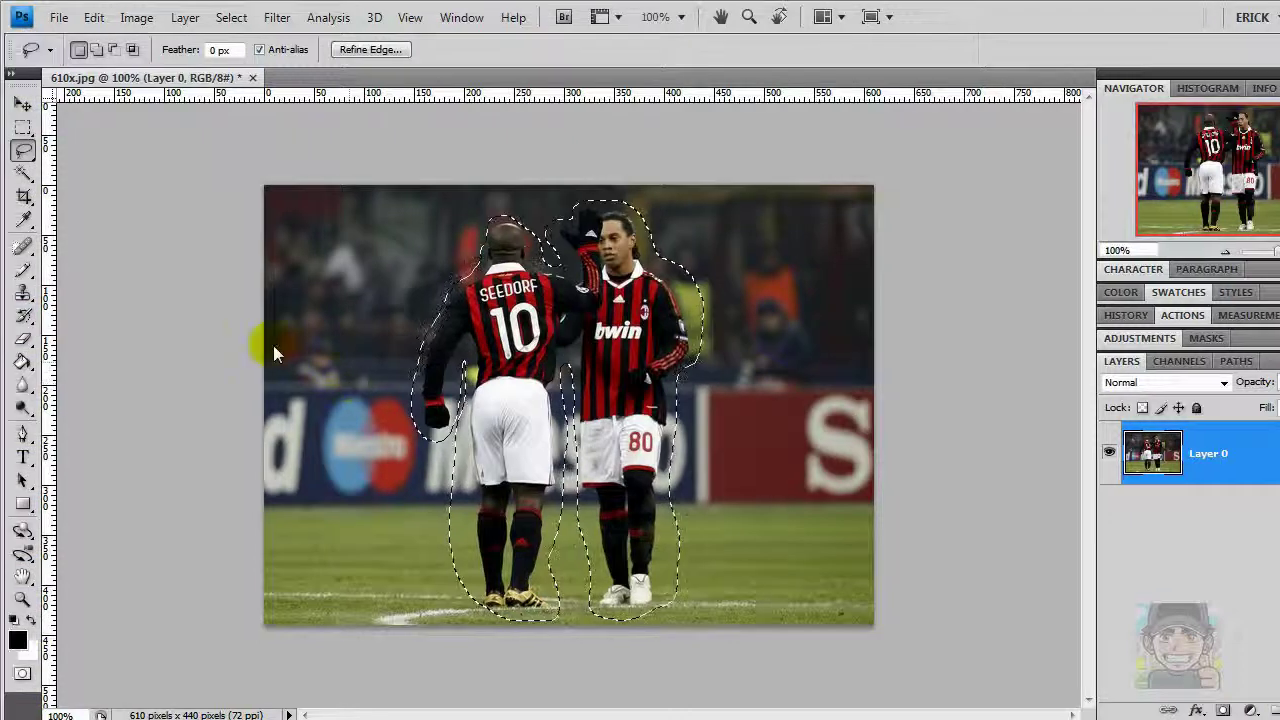
Select the Polygonal Lasso Tool with New Selection mode in the options bar.
click(24, 148)
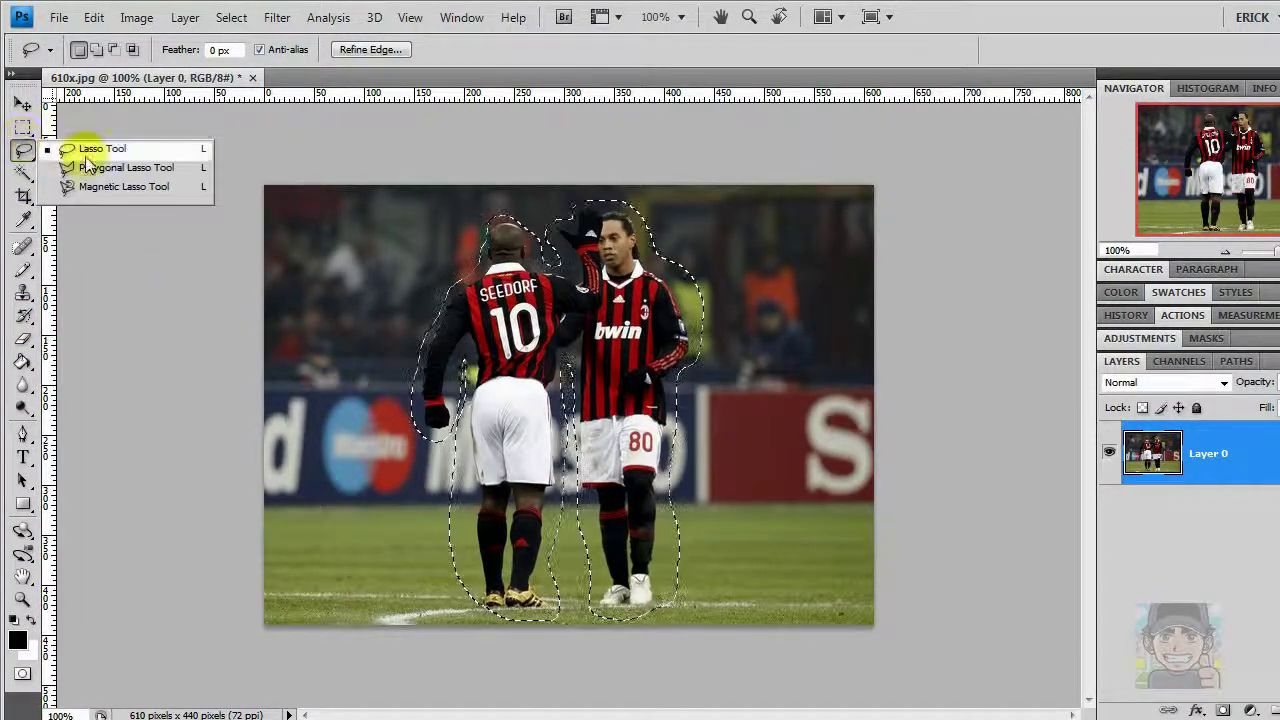
click(130, 168)
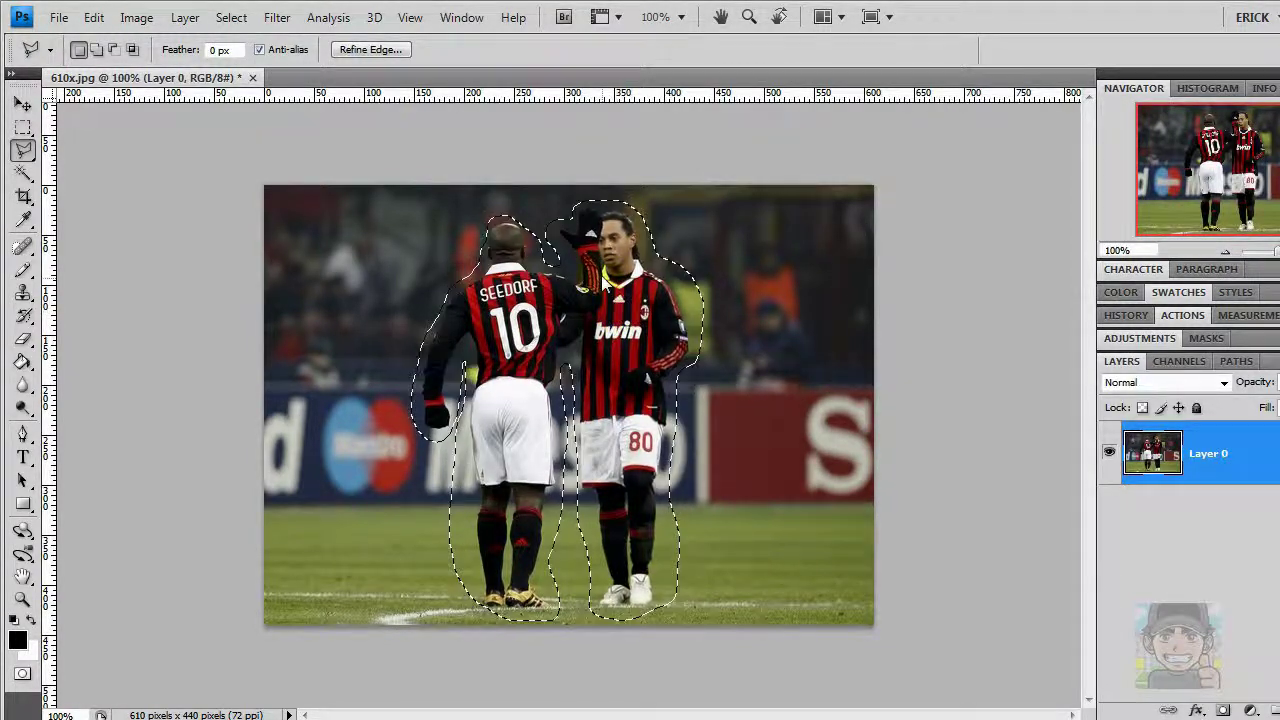
click(23, 127)
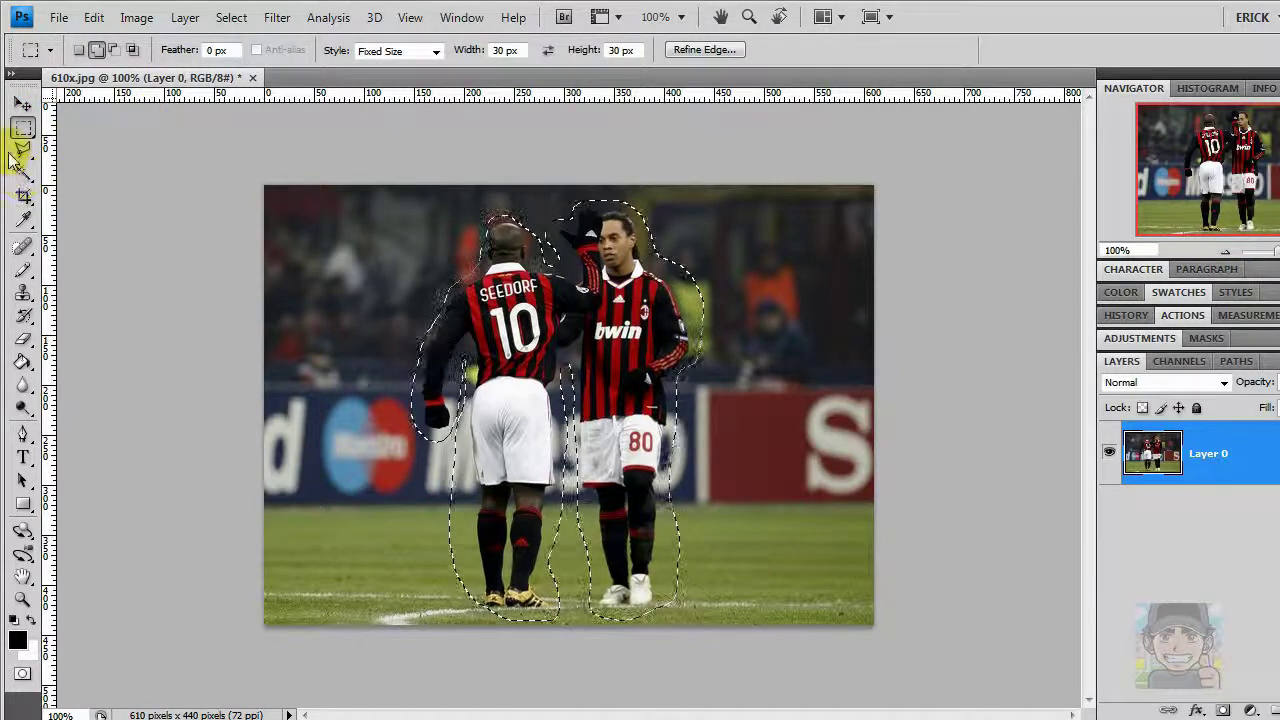
click(79, 49)
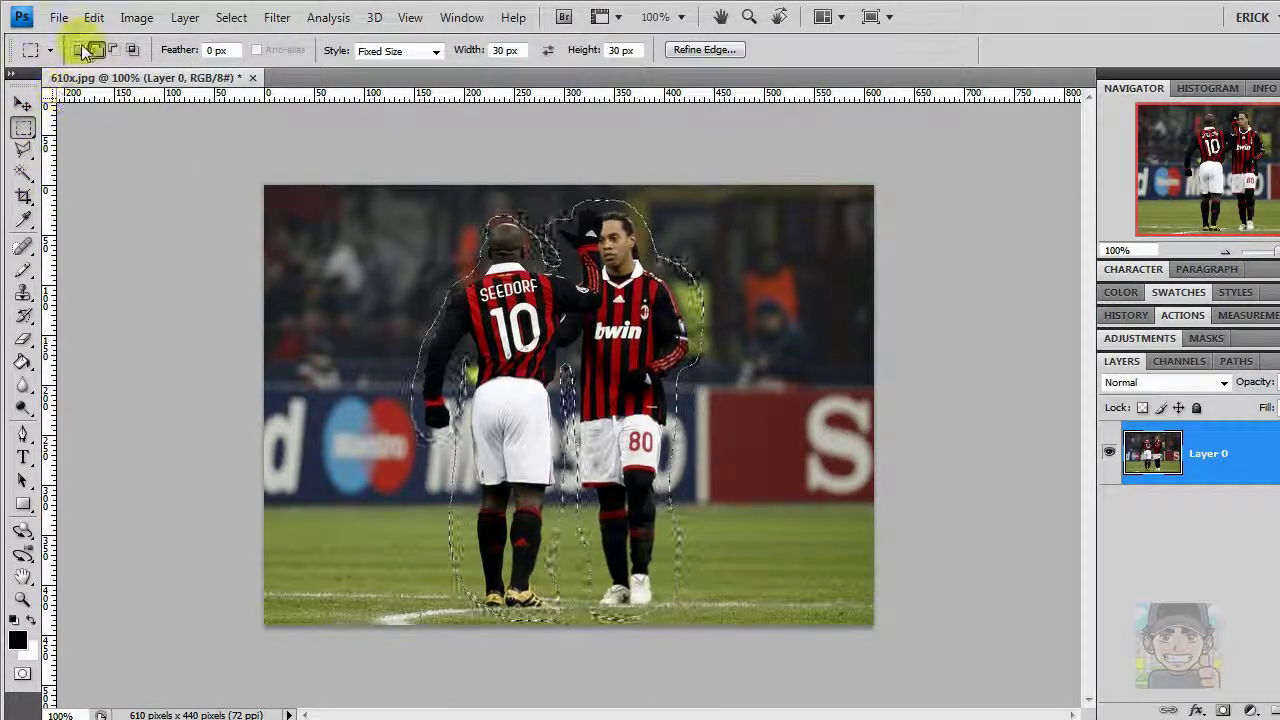
click(23, 151)
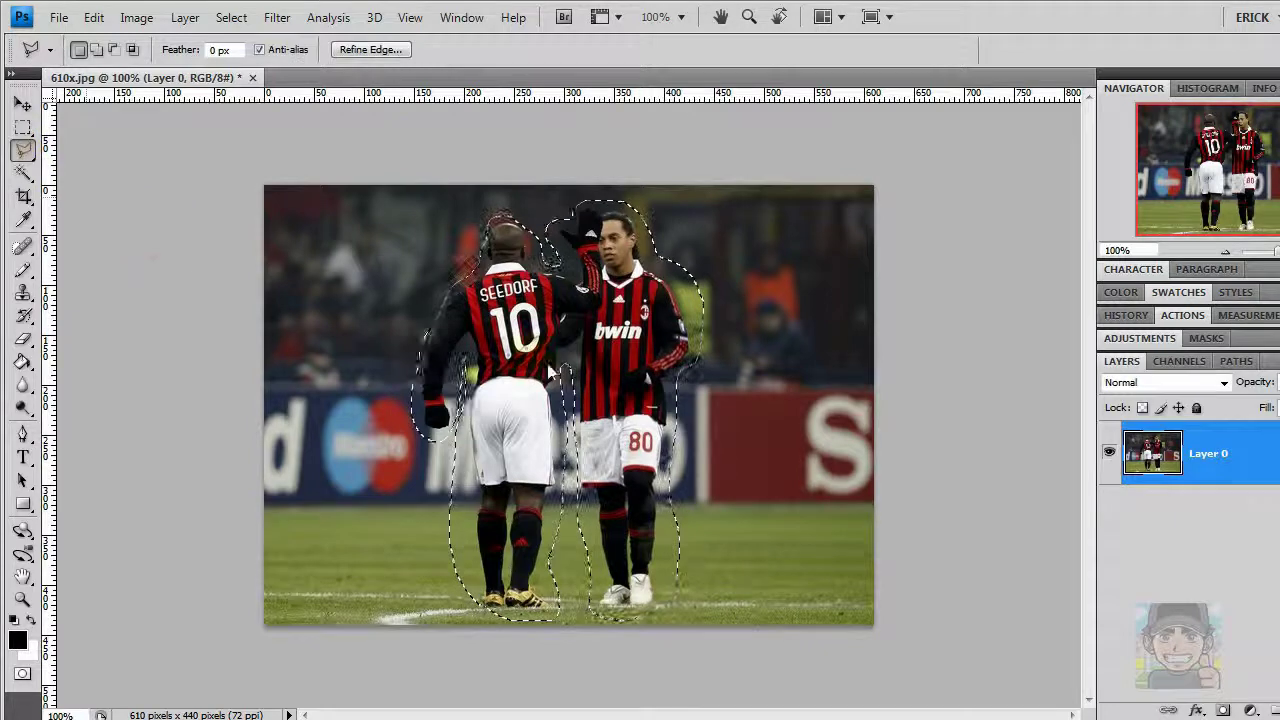
Check the selection's right-click menu, dismiss it, and pick the Move Tool.
right_click(608, 286)
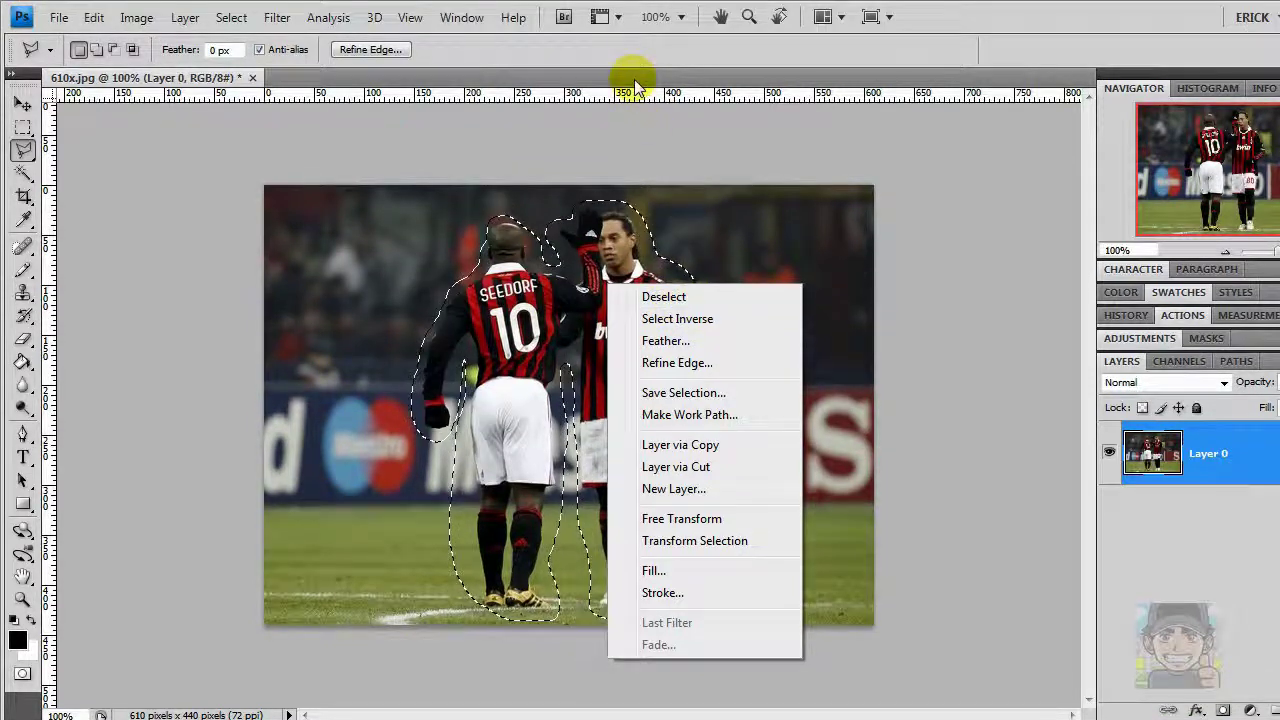
click(634, 88)
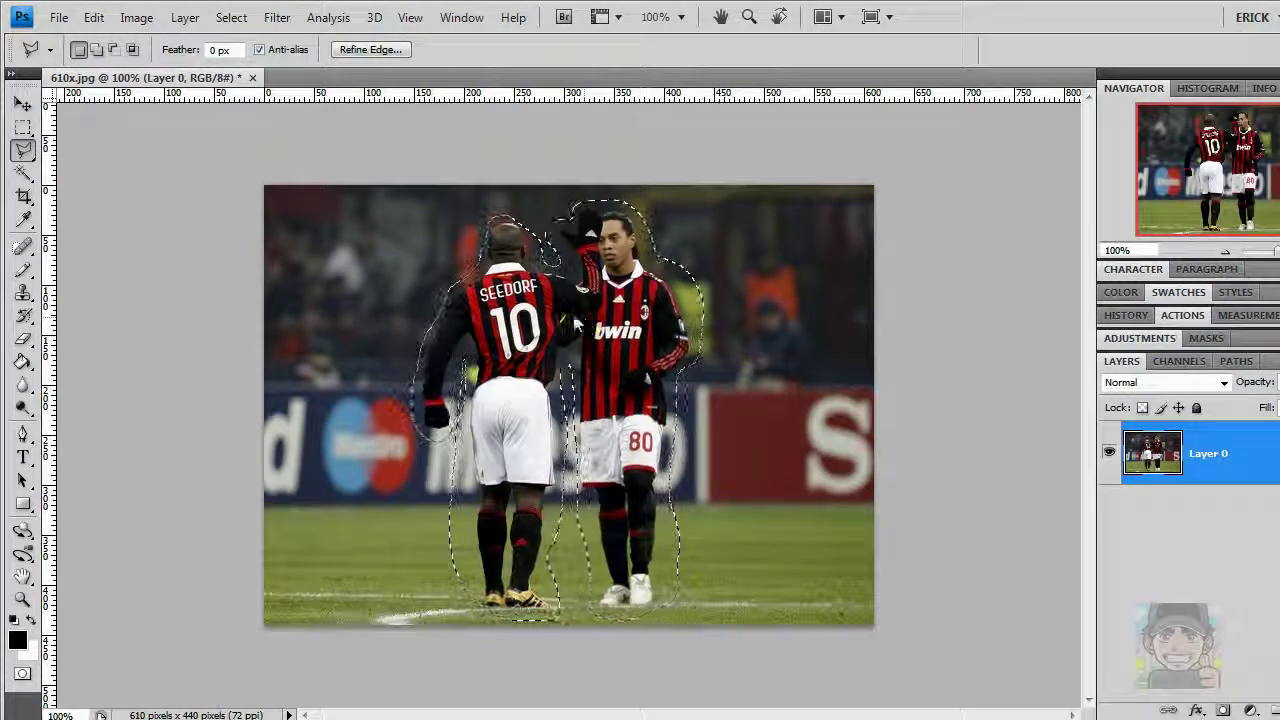
click(23, 105)
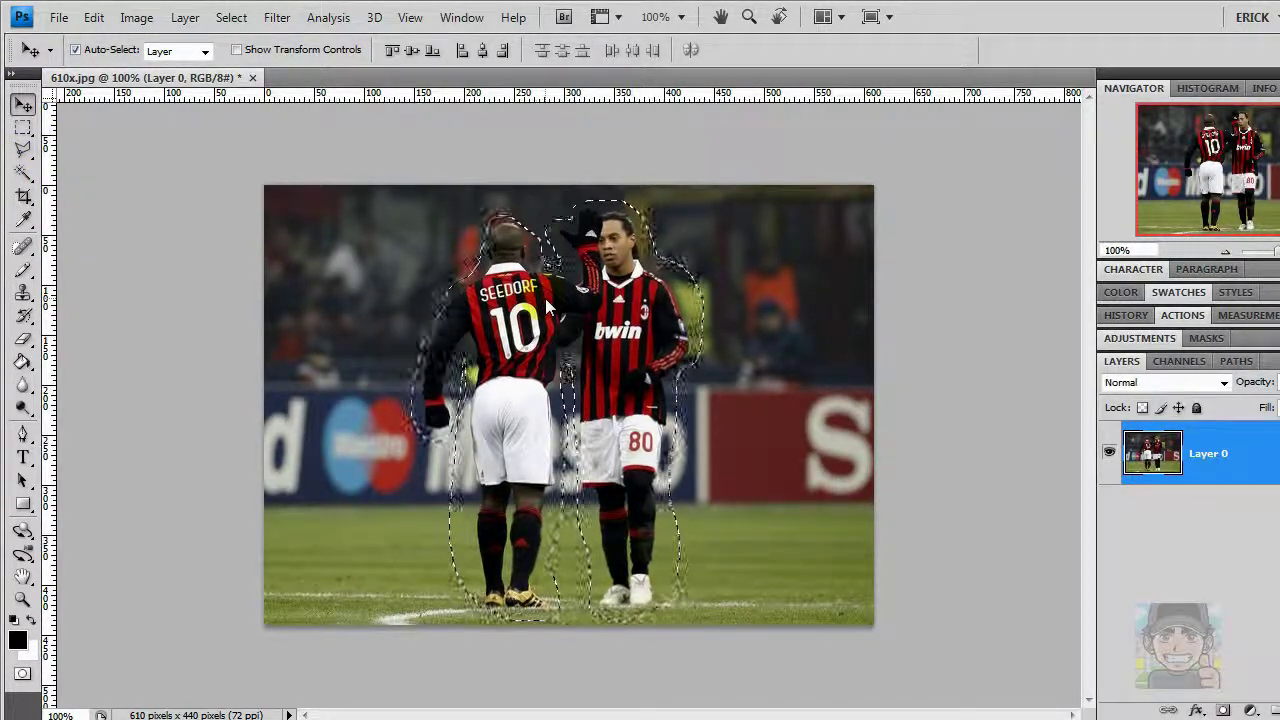
Alt-drag a copy of the two players to the right, then reposition the pair left and right.
drag(545, 298, 737, 293)
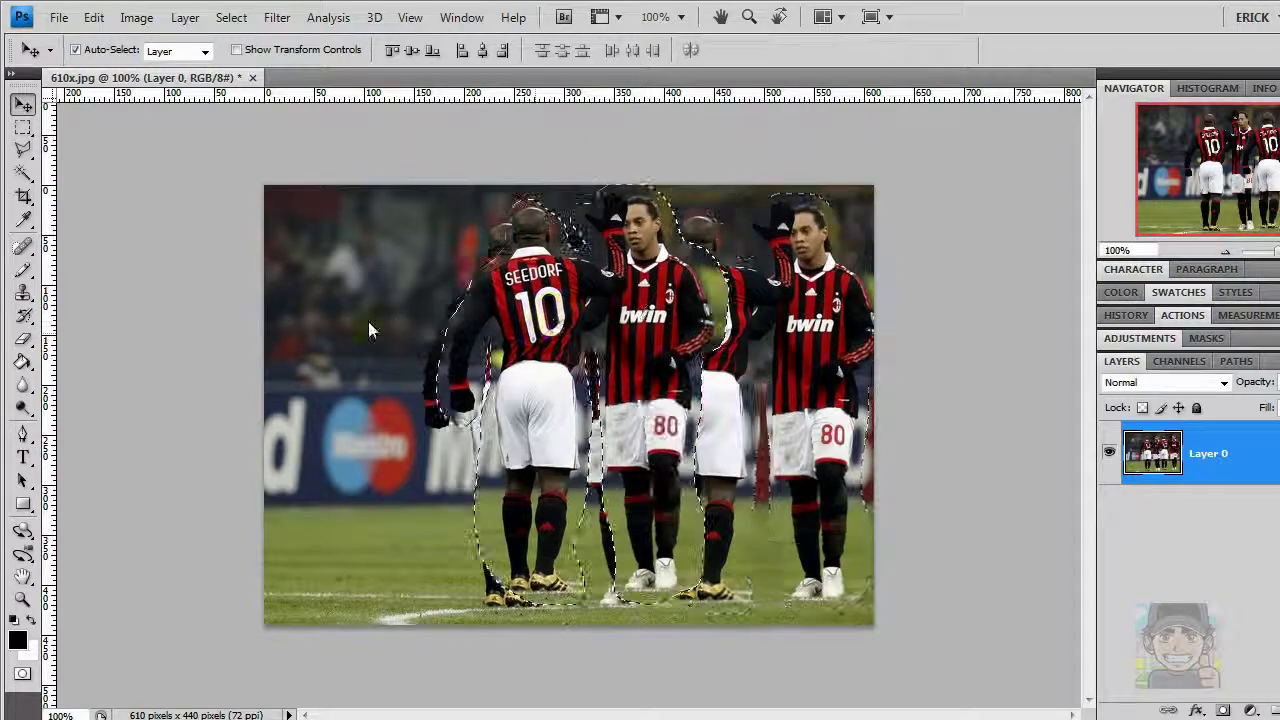
drag(404, 333, 143, 334)
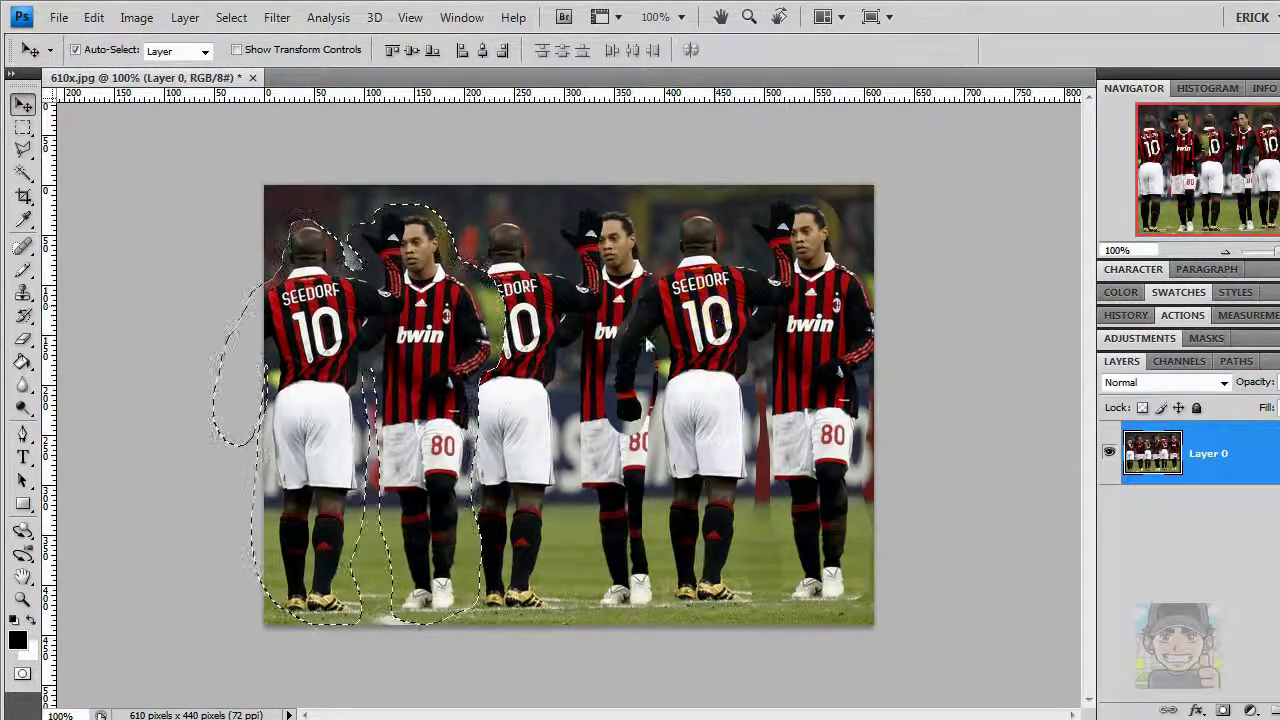
mouse_move(336, 339)
mouse_down()
mouse_move(424, 339)
mouse_move(402, 339)
mouse_up()
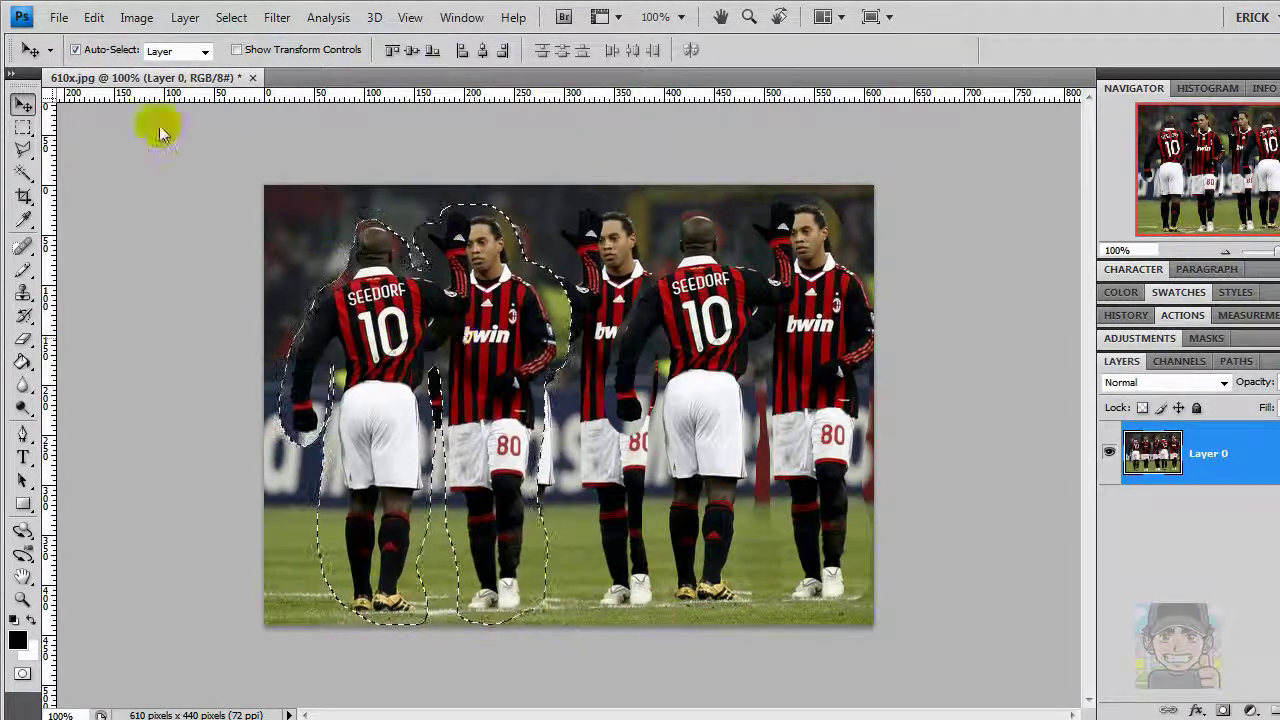
Switch to the Polygonal Lasso and deselect the two players with Ctrl+D.
click(22, 152)
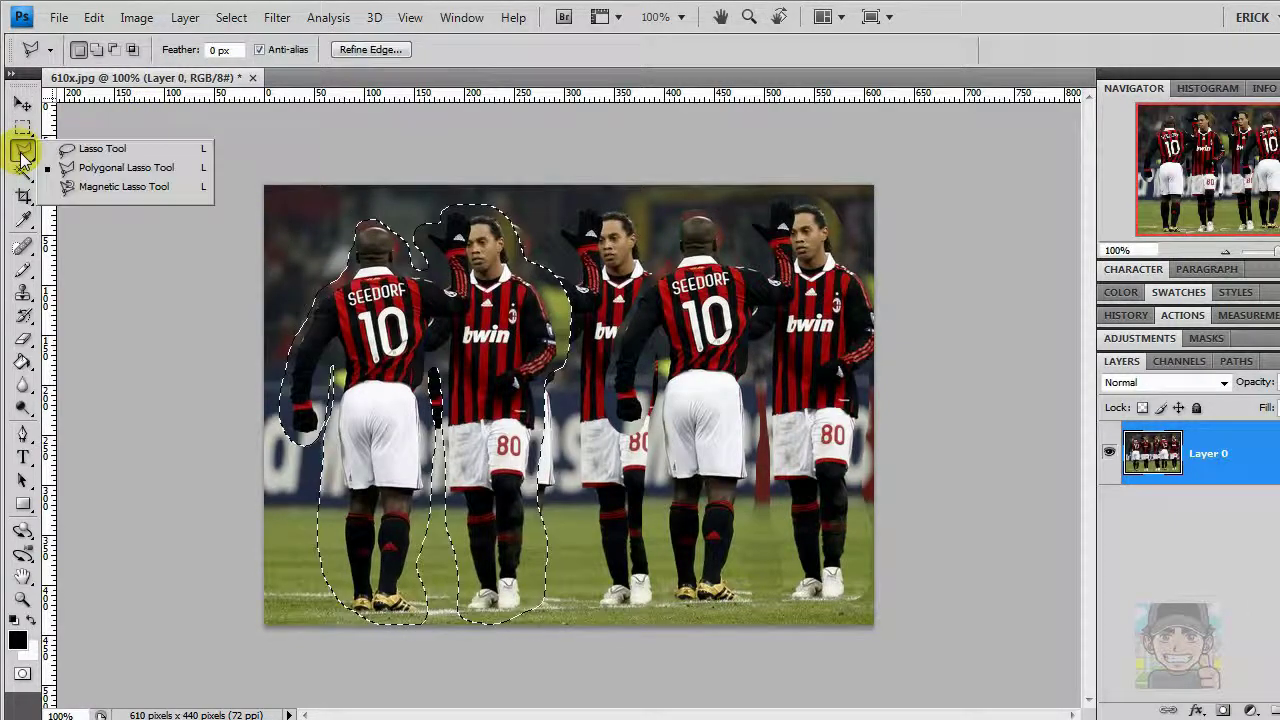
click(86, 163)
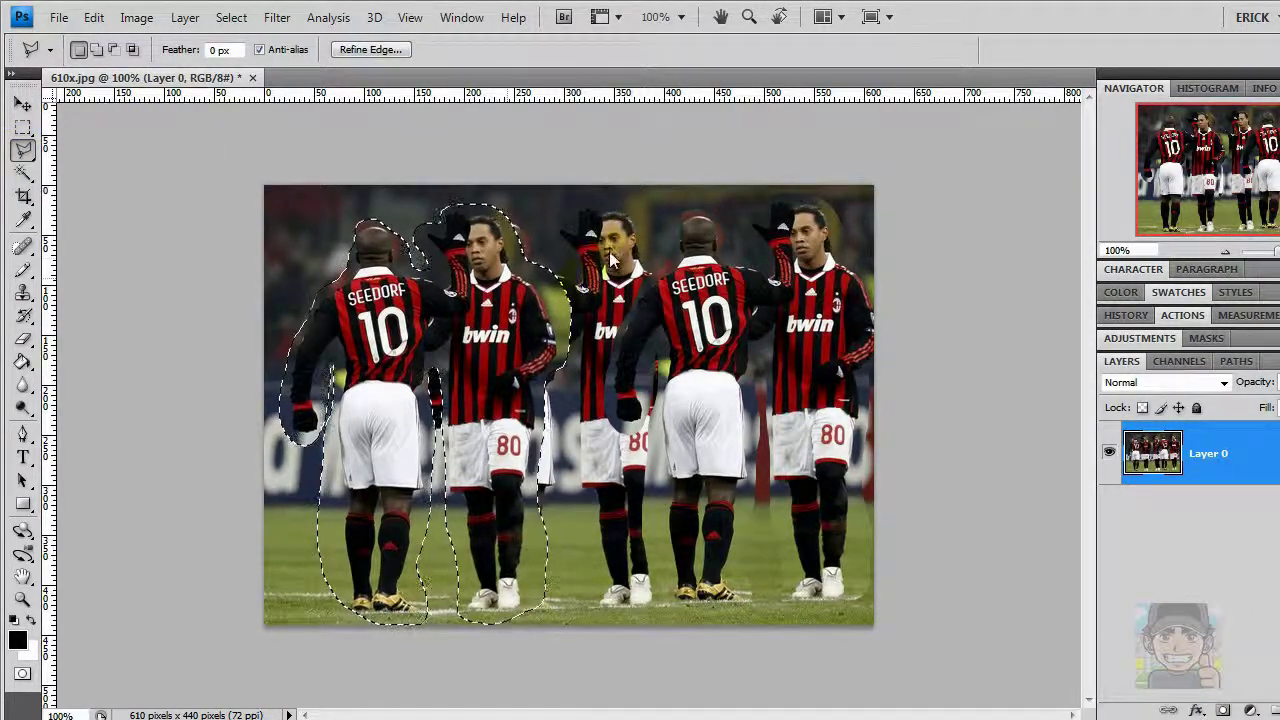
key(ctrl+d)
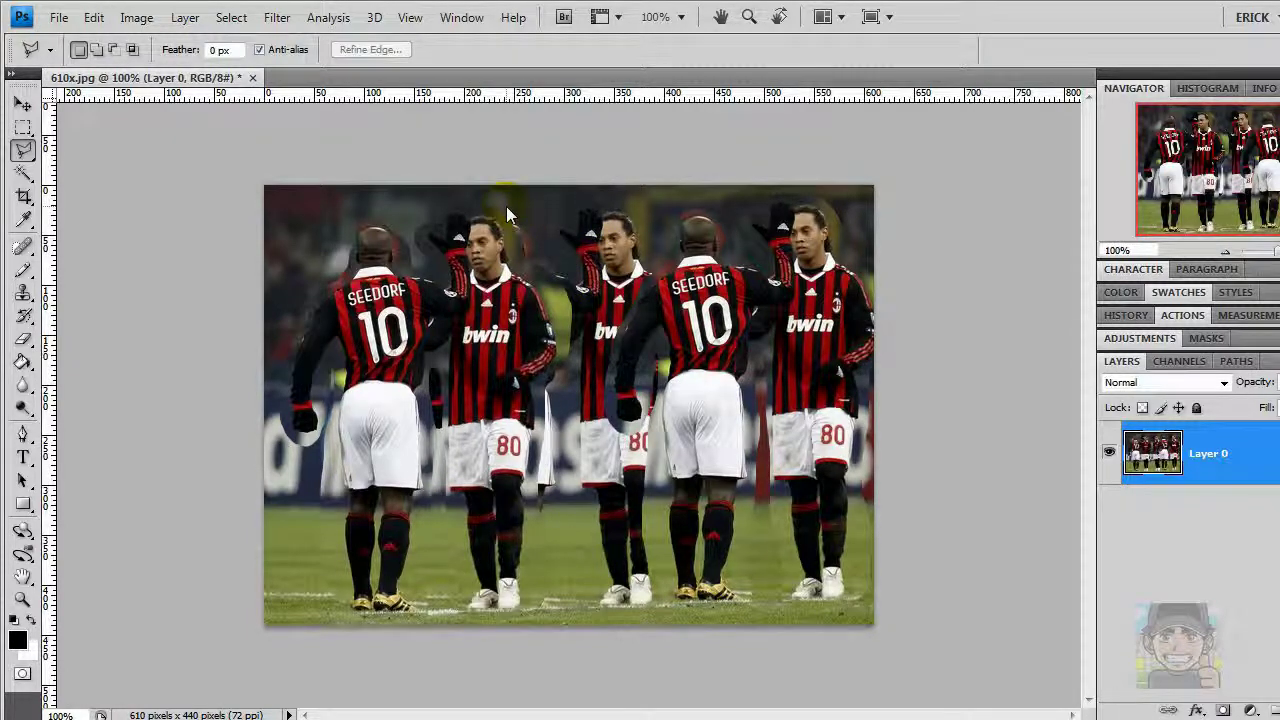
Outline the left players with a five-point polygon selection, then clear it with Ctrl+D.
click(586, 226)
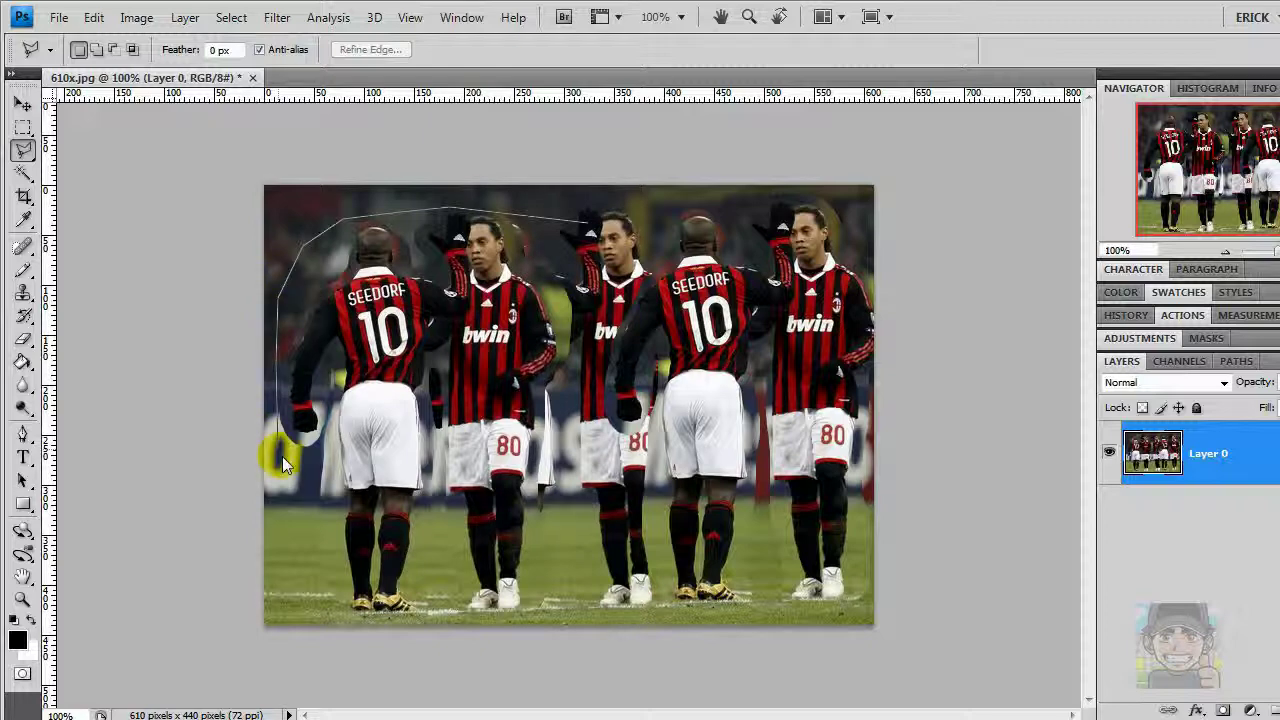
click(304, 550)
click(422, 553)
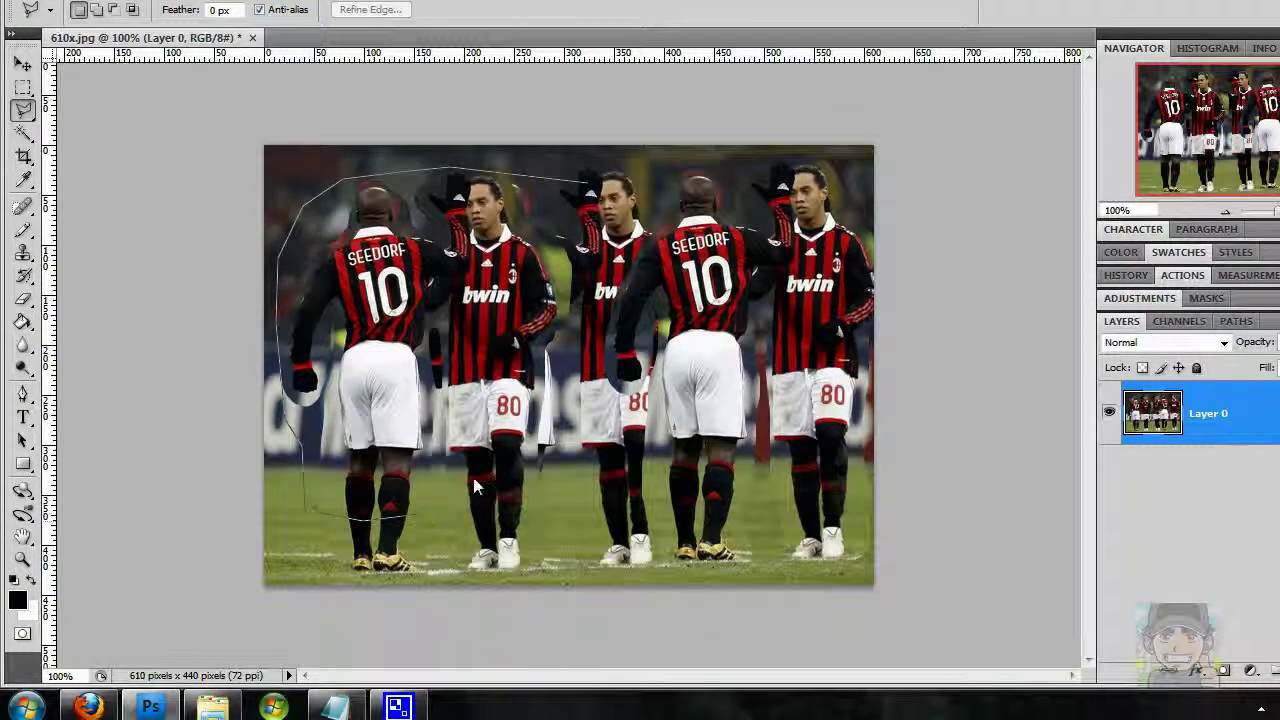
click(486, 466)
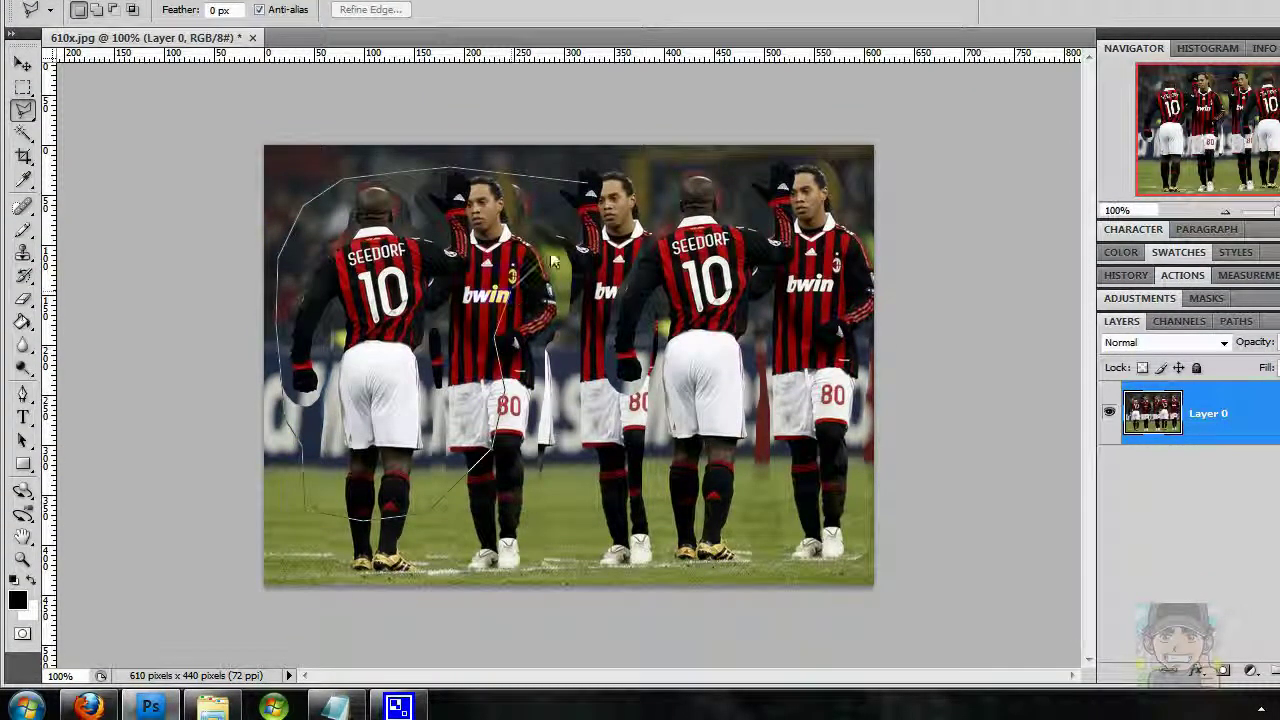
click(585, 183)
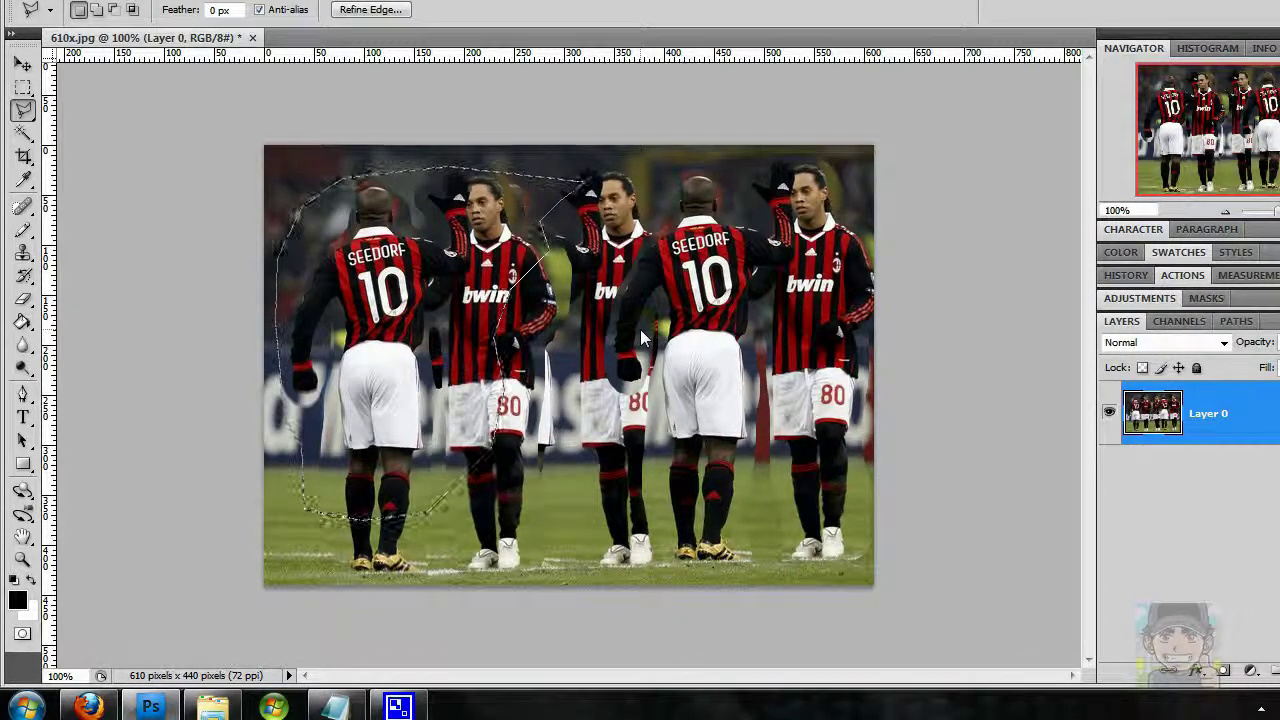
key(ctrl+d)
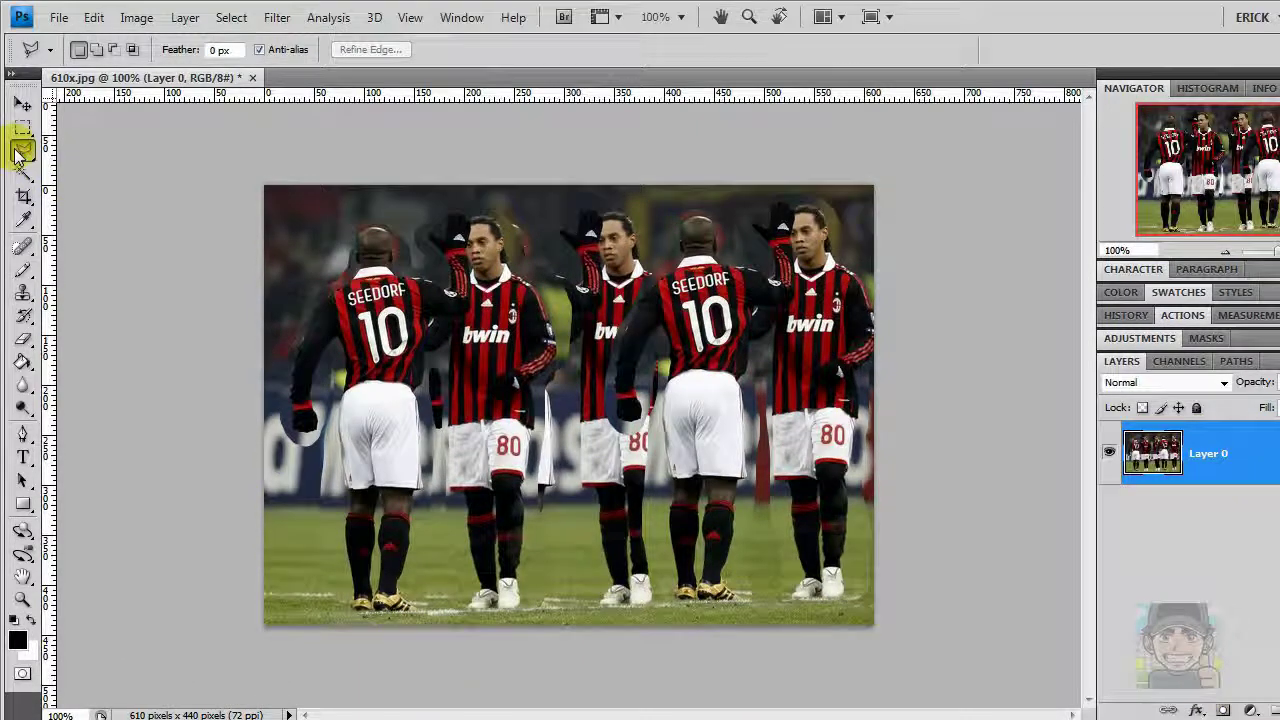
click(23, 109)
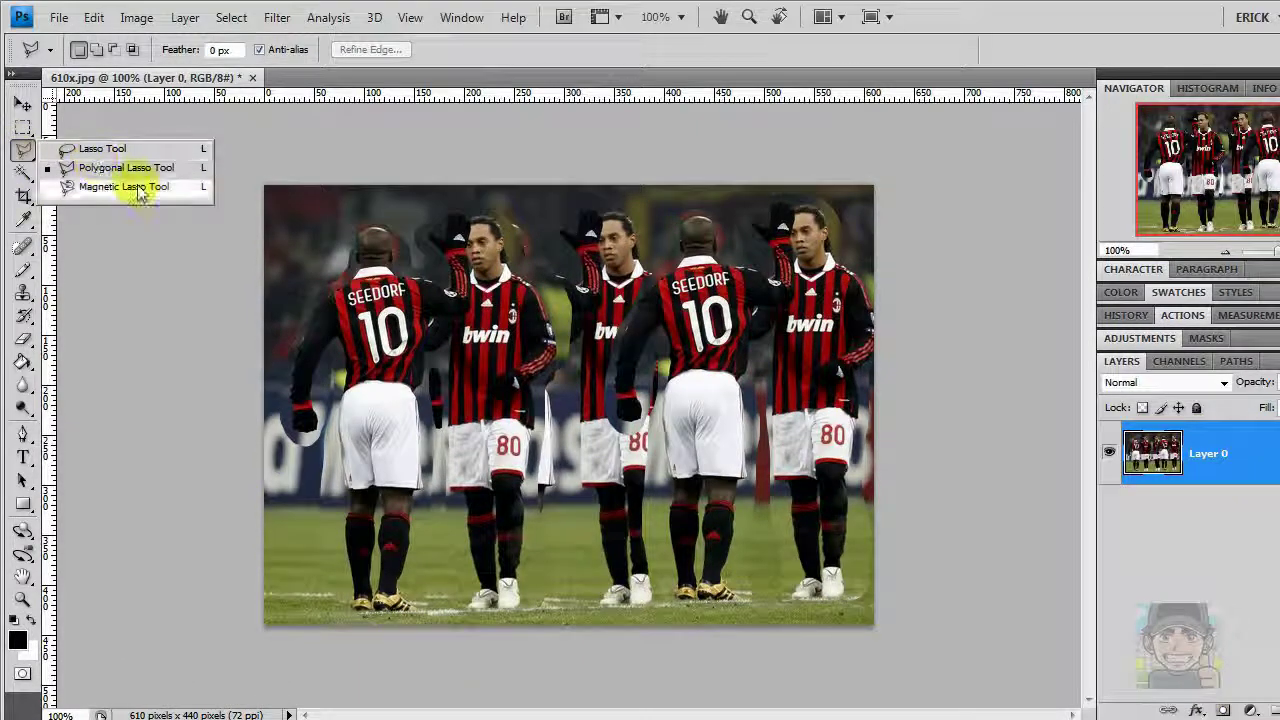
Trace the two leftmost players with the Magnetic Lasso, enable tablet pressure for width, and open Refine Edge.
click(134, 149)
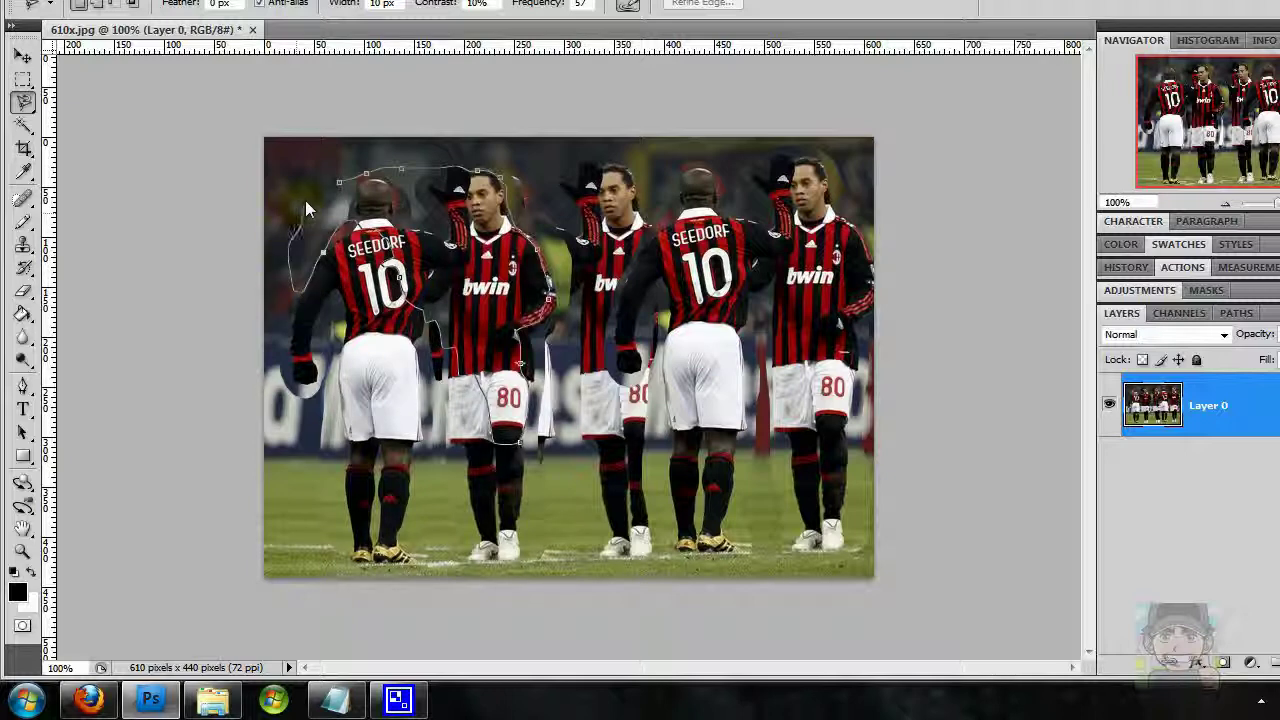
click(338, 192)
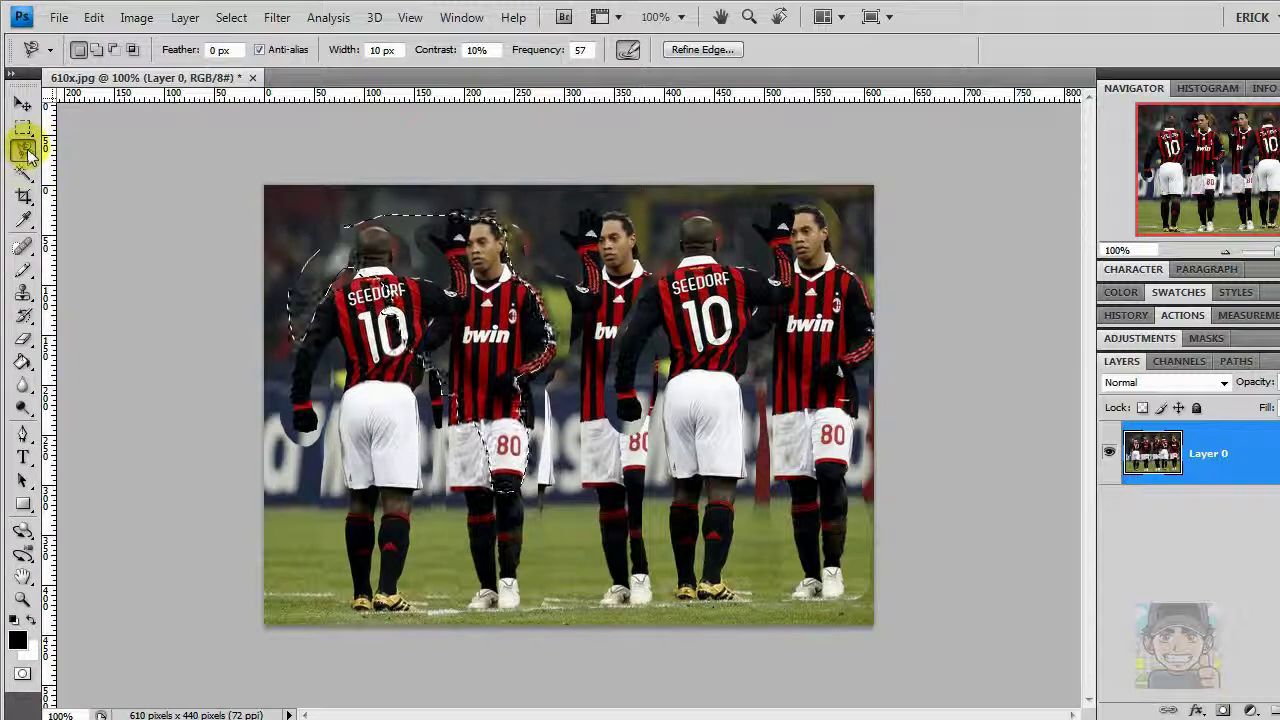
click(24, 148)
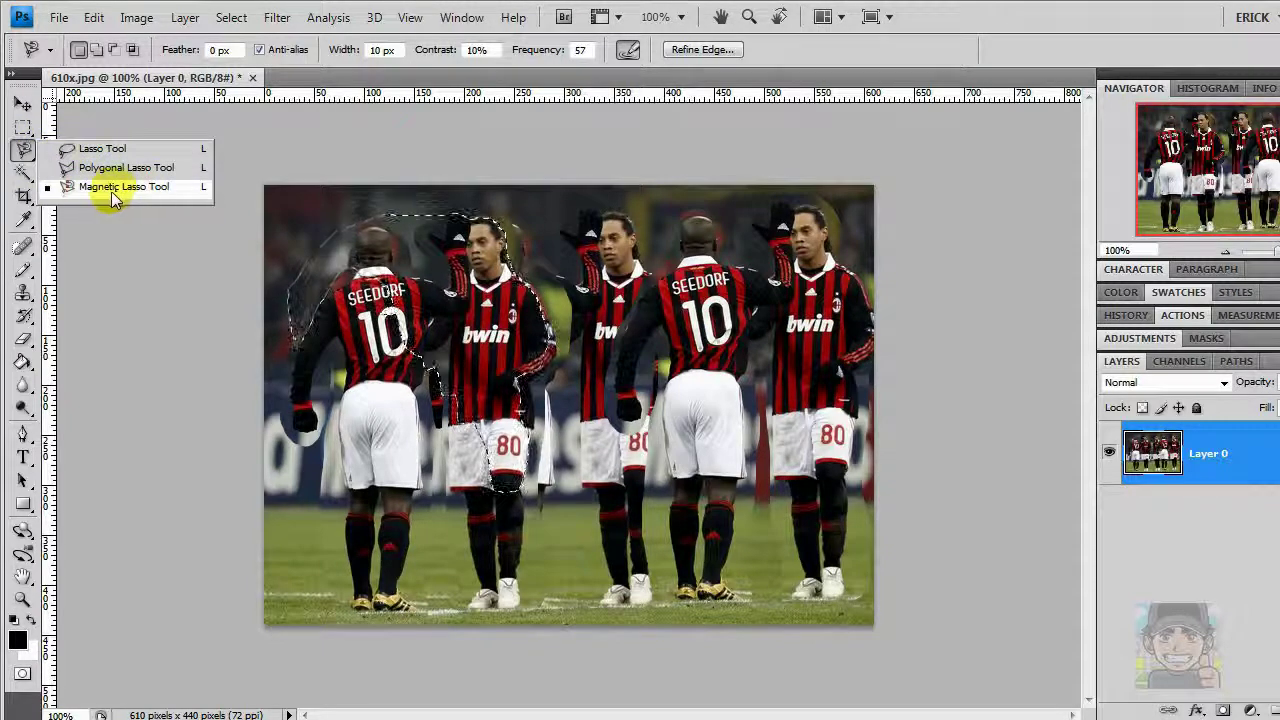
click(124, 187)
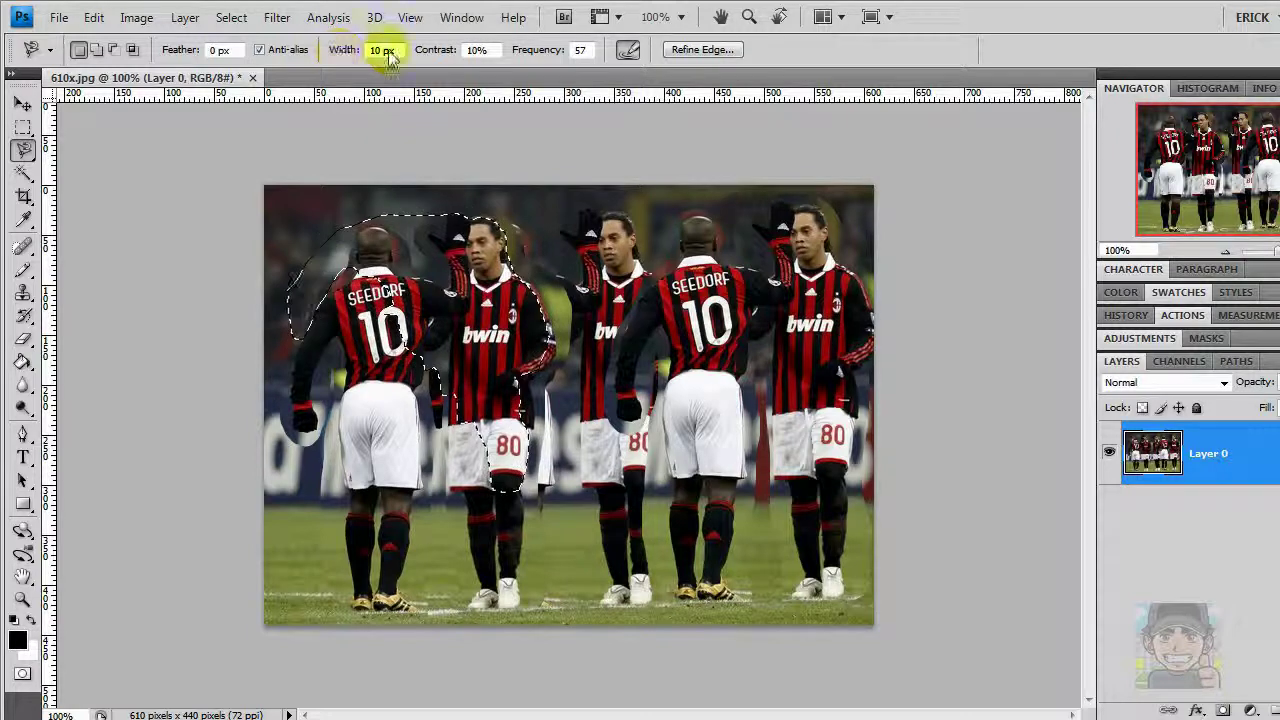
click(630, 52)
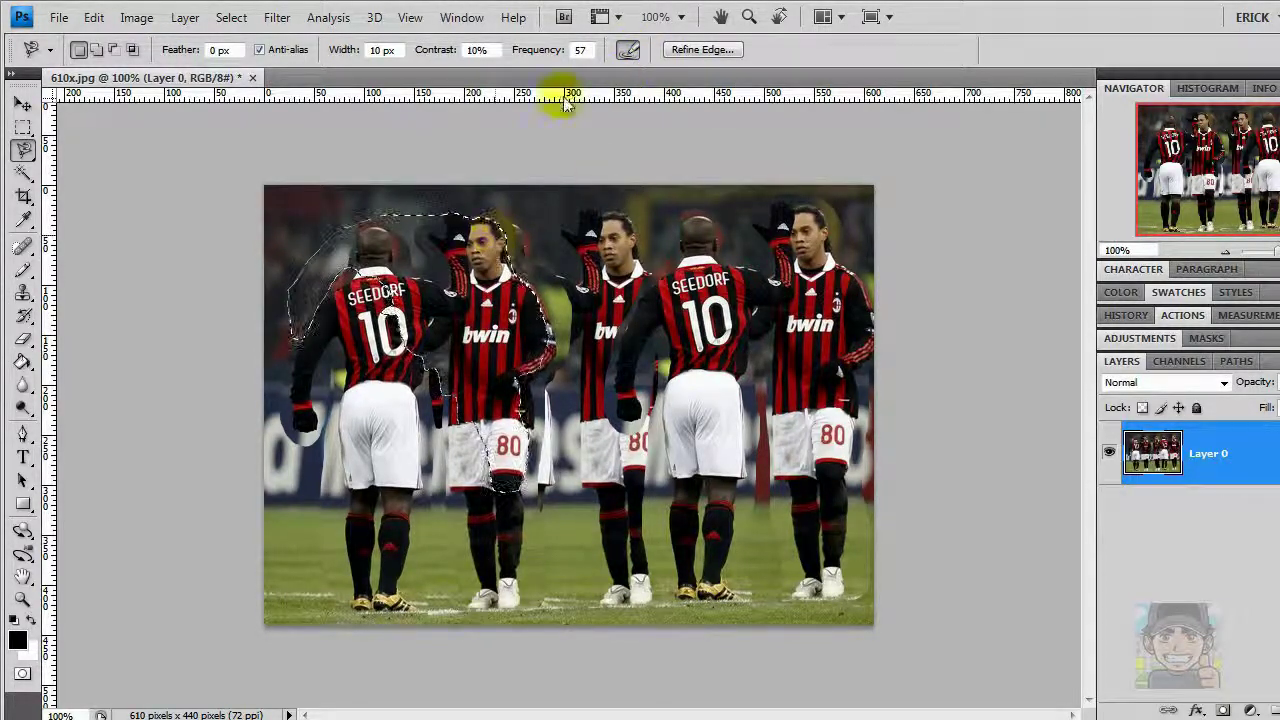
click(702, 49)
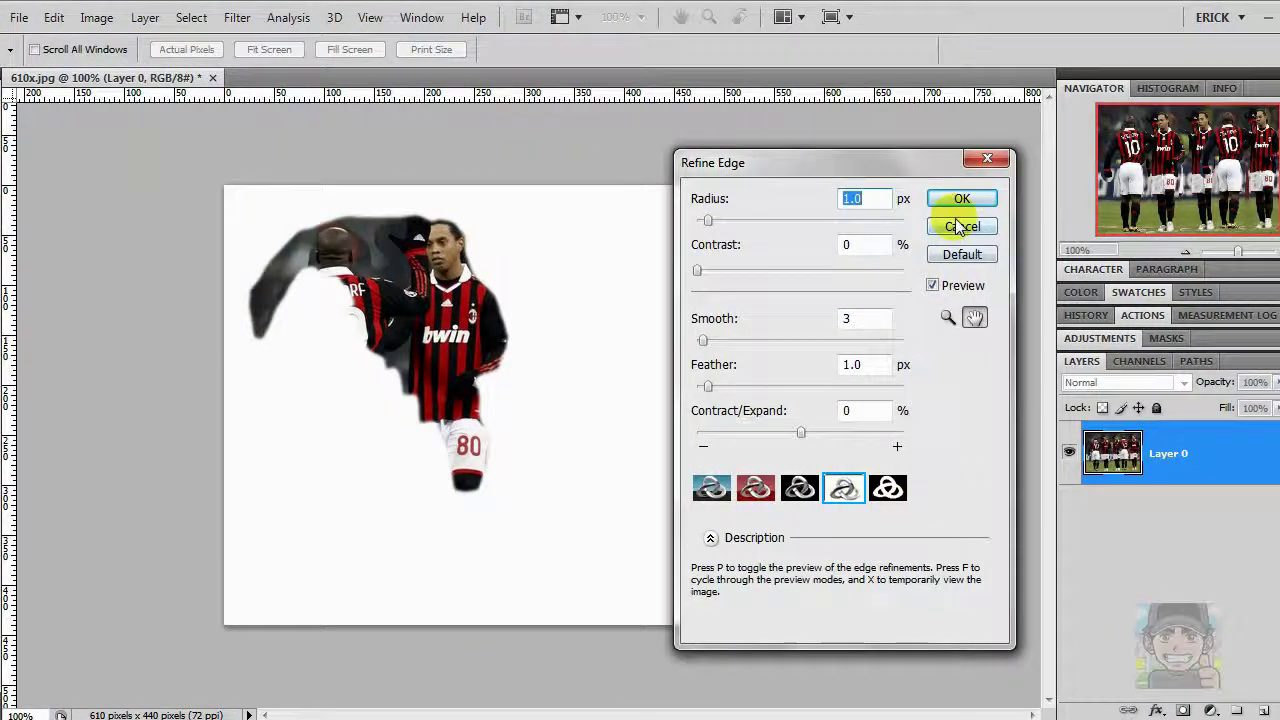
Cancel Refine Edge, keeping the left players' selection, and switch to the Move tool.
click(961, 226)
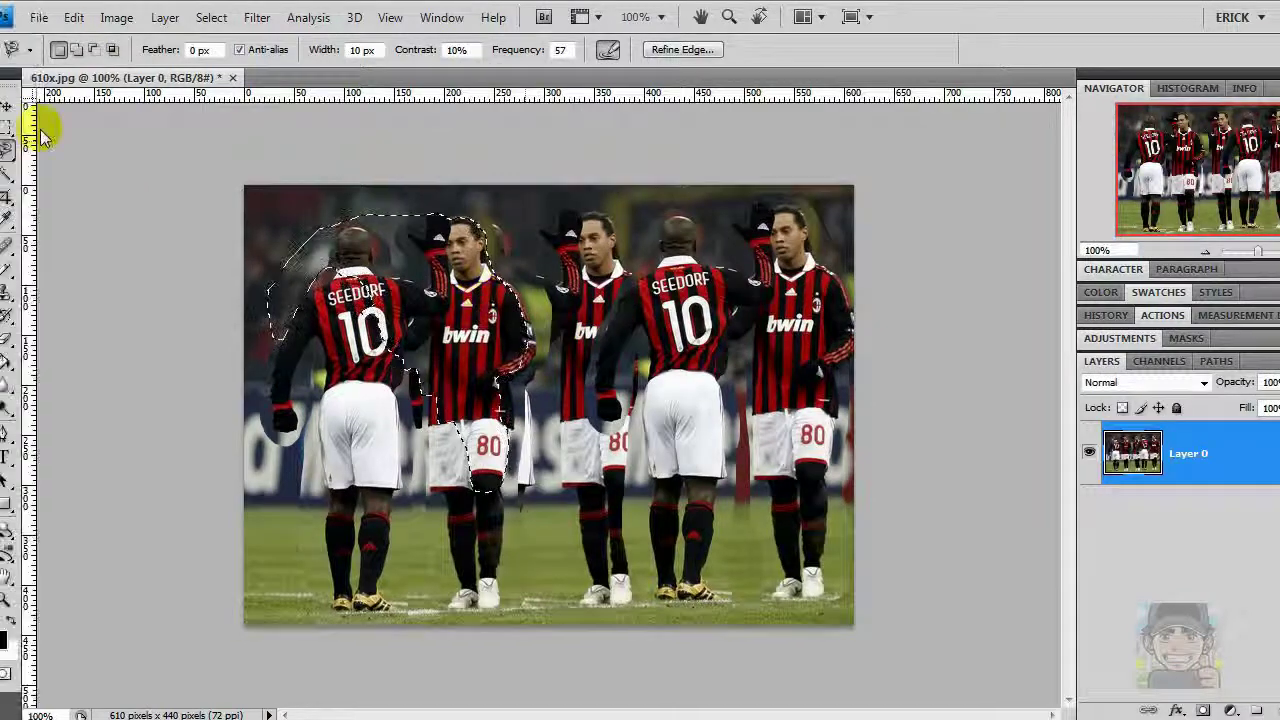
click(23, 104)
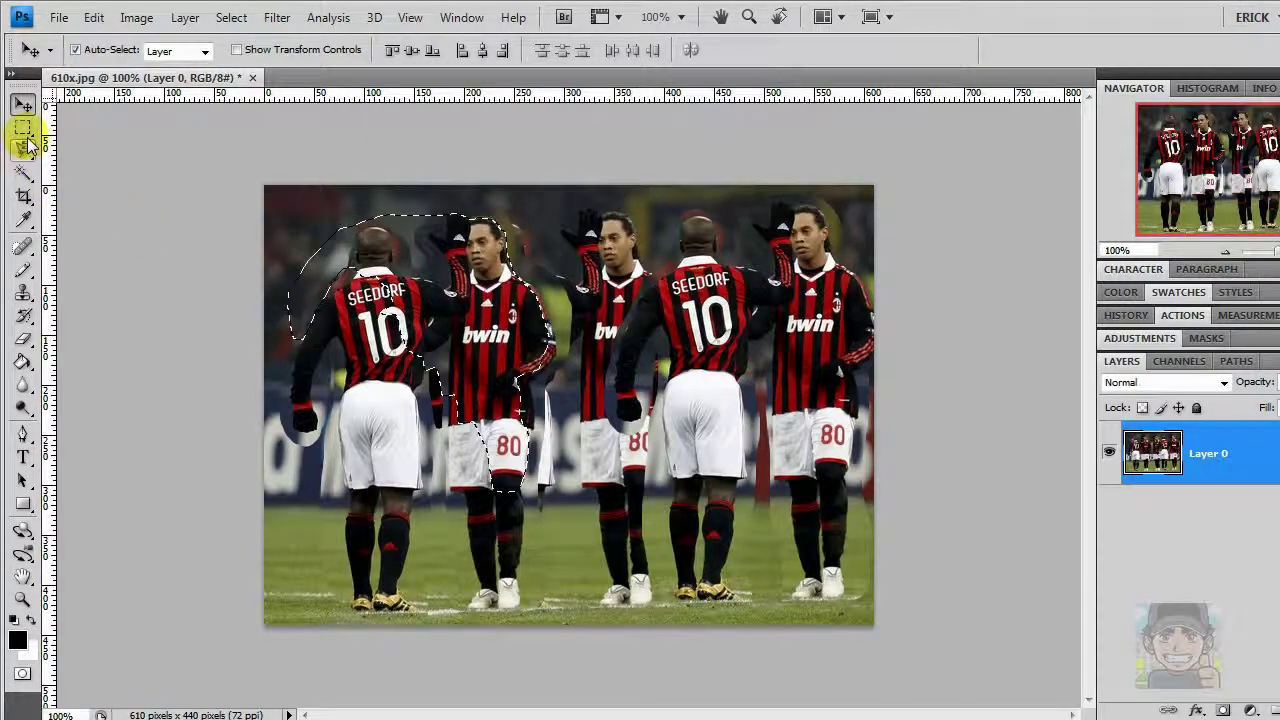
With the freehand Lasso Tool, deselect the area around the left players.
drag(27, 153, 72, 165)
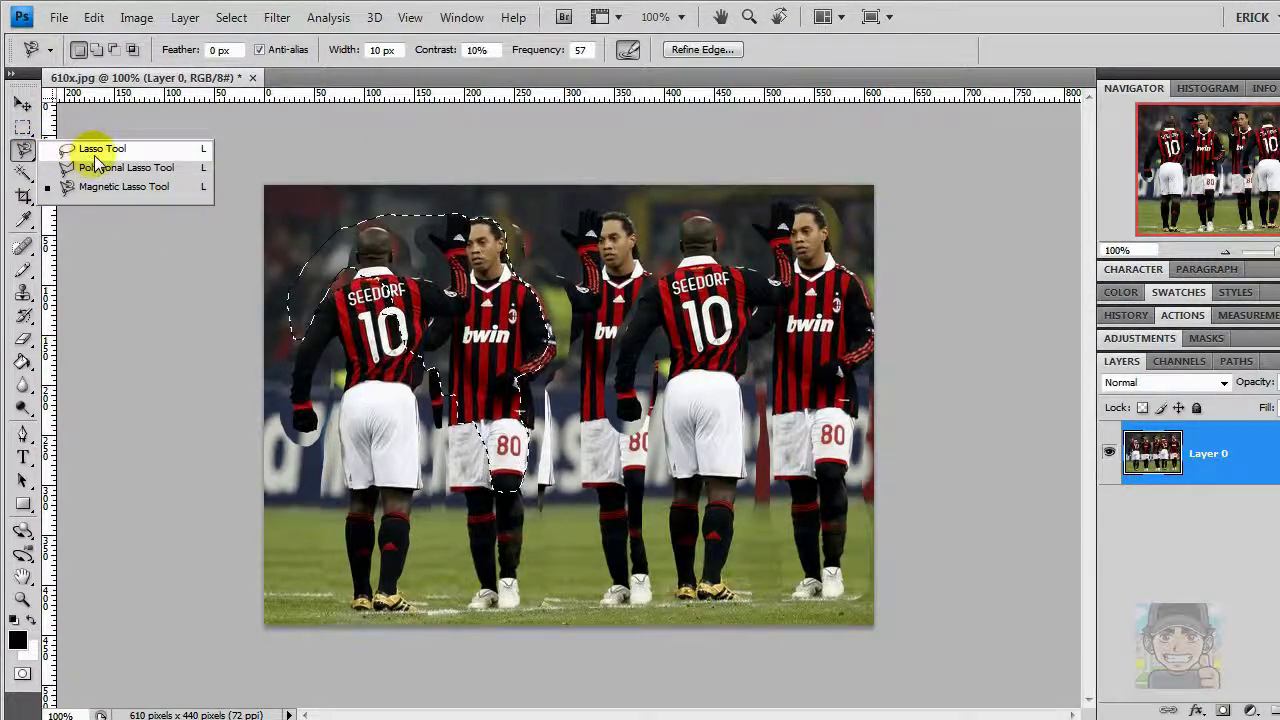
click(95, 152)
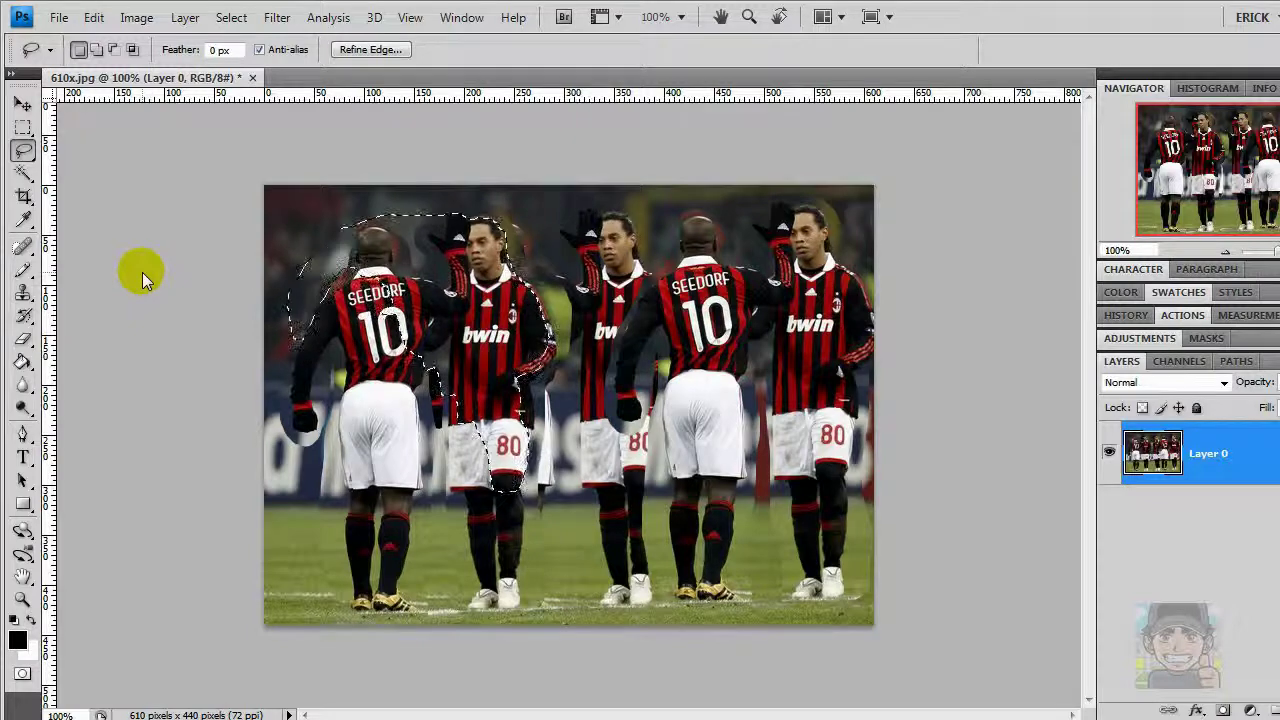
click(142, 272)
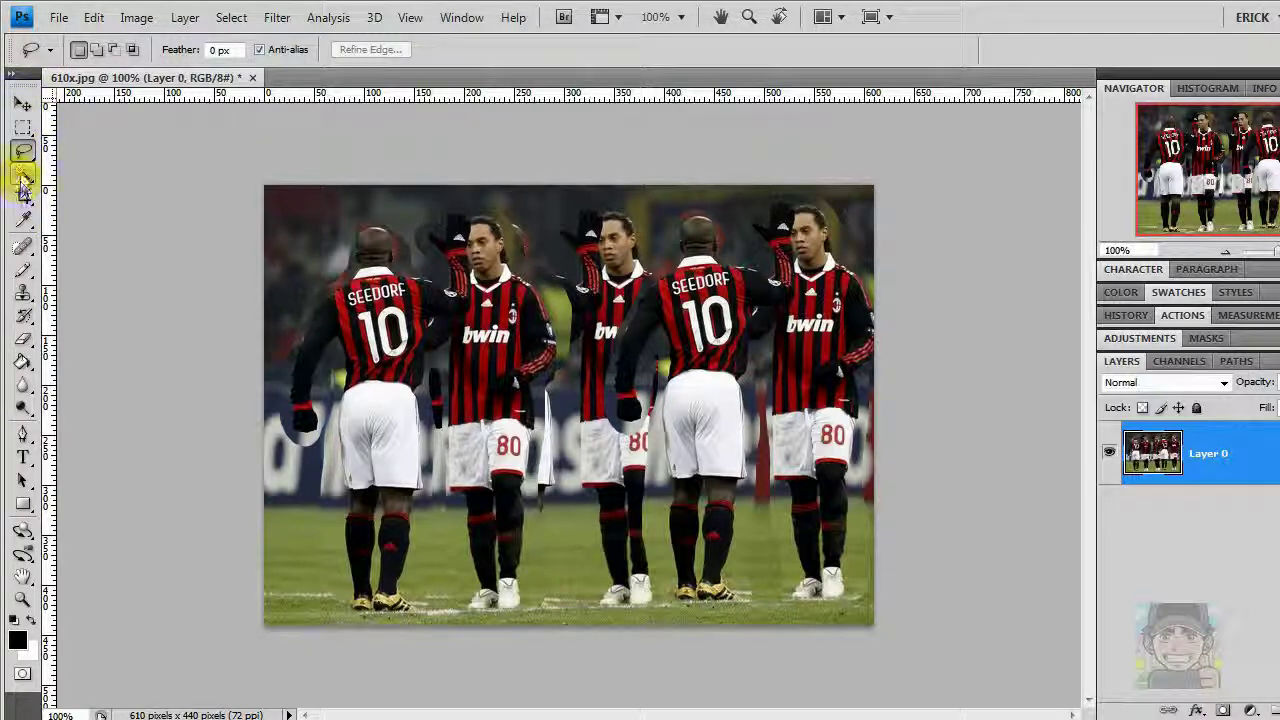
Switch to the Magic Wand and then the Move tool, and act near the lower-right of the window.
click(23, 175)
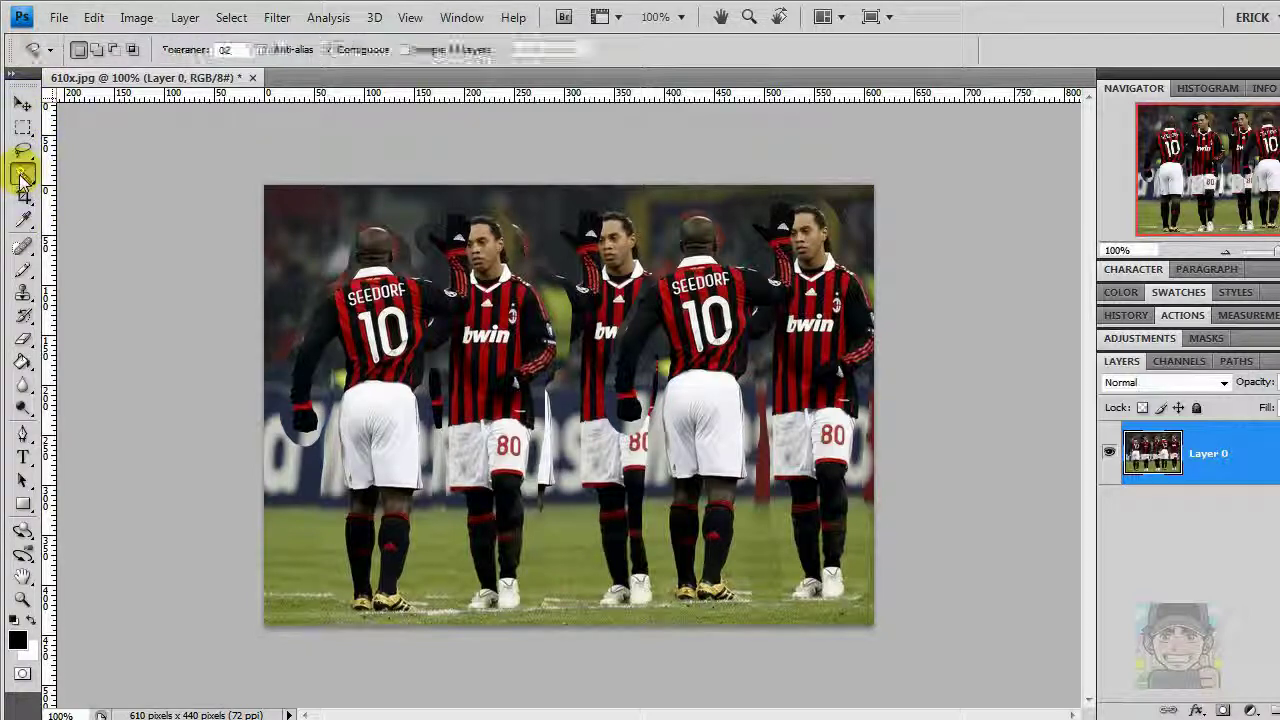
click(23, 105)
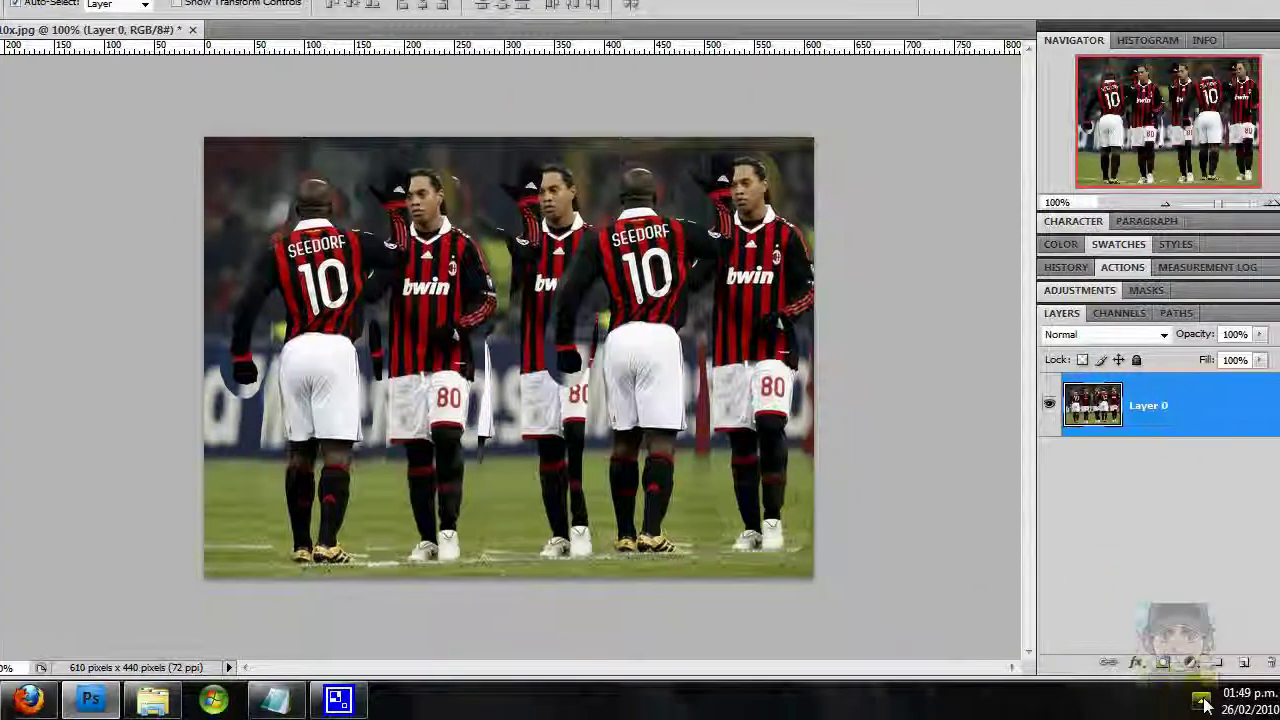
click(1201, 699)
right_click(1170, 596)
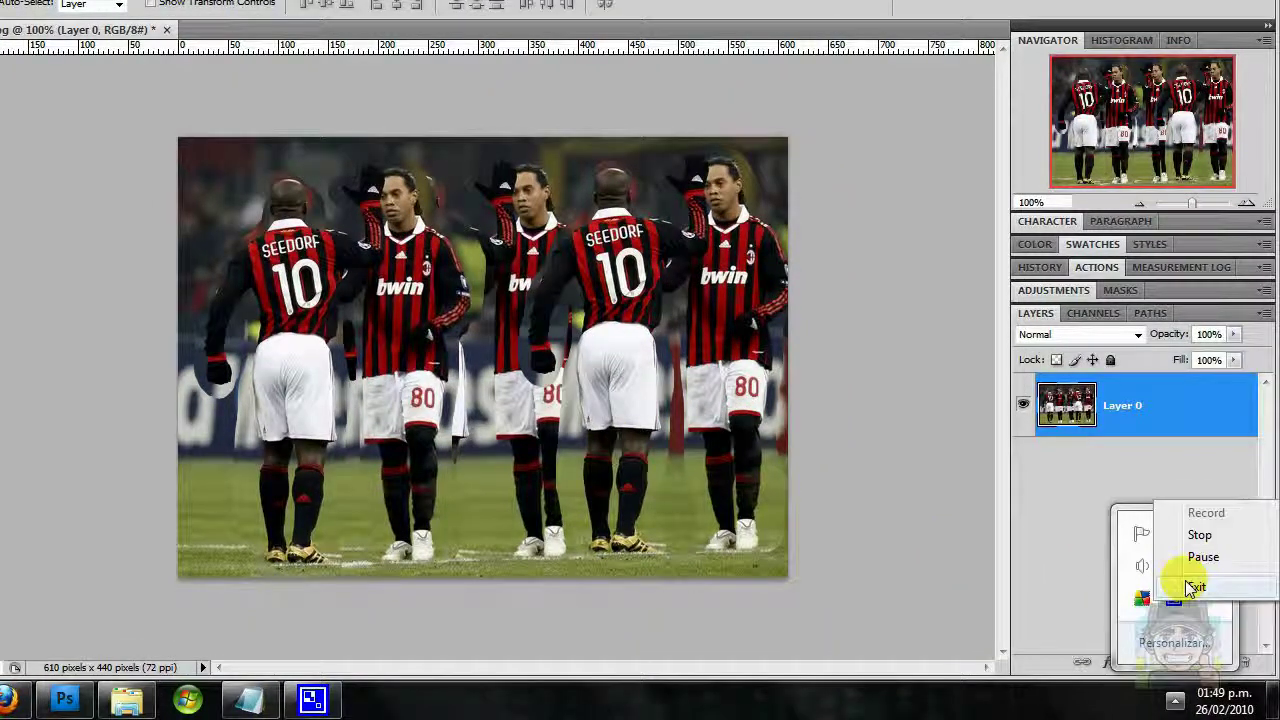